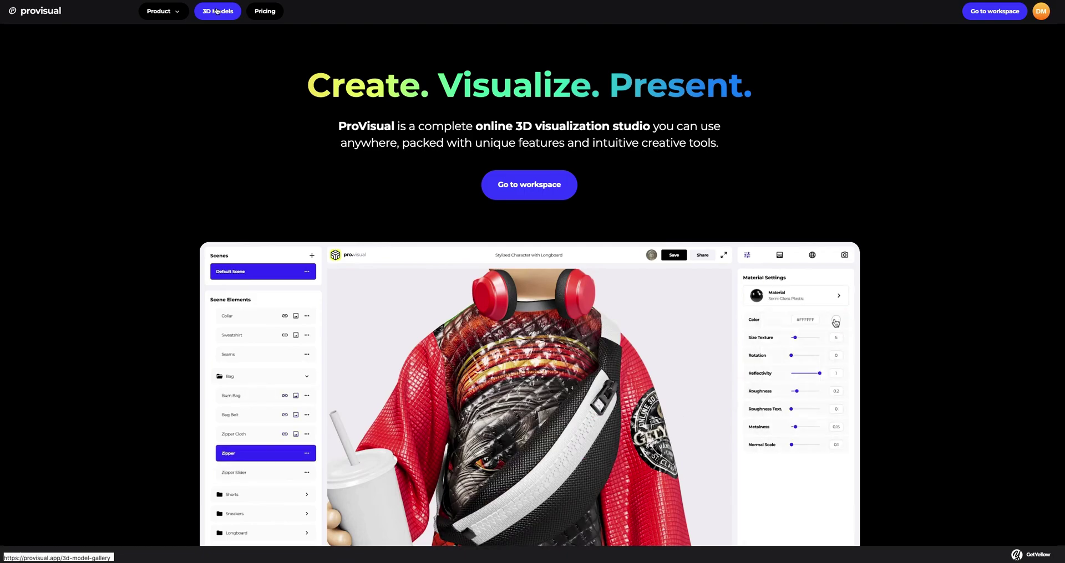
Step: Browse the 3D Models gallery and open the Basketball Shorts mockup's preview page
click(216, 11)
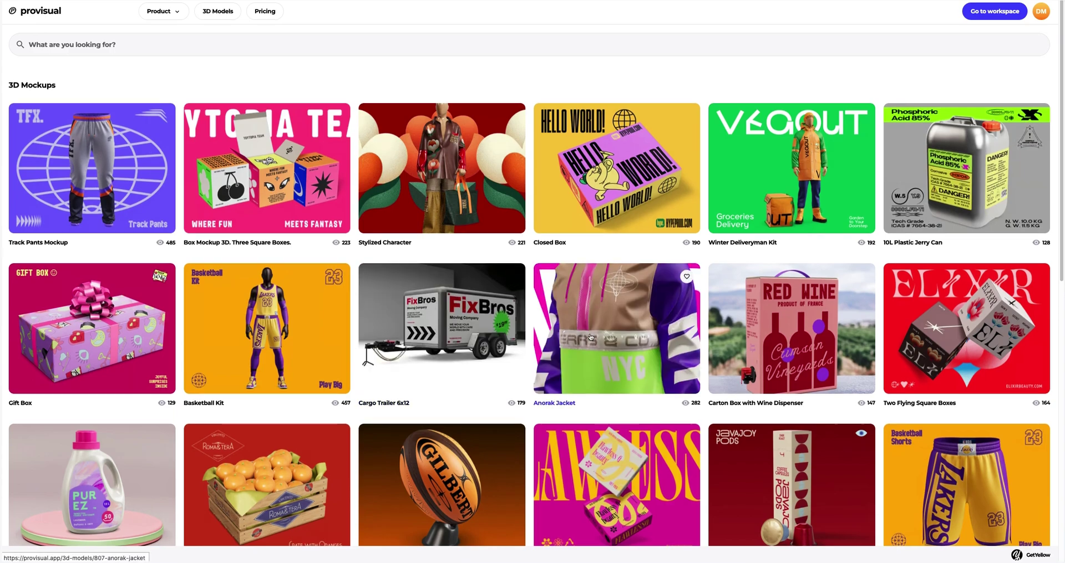
scroll(621, 337, down, 1)
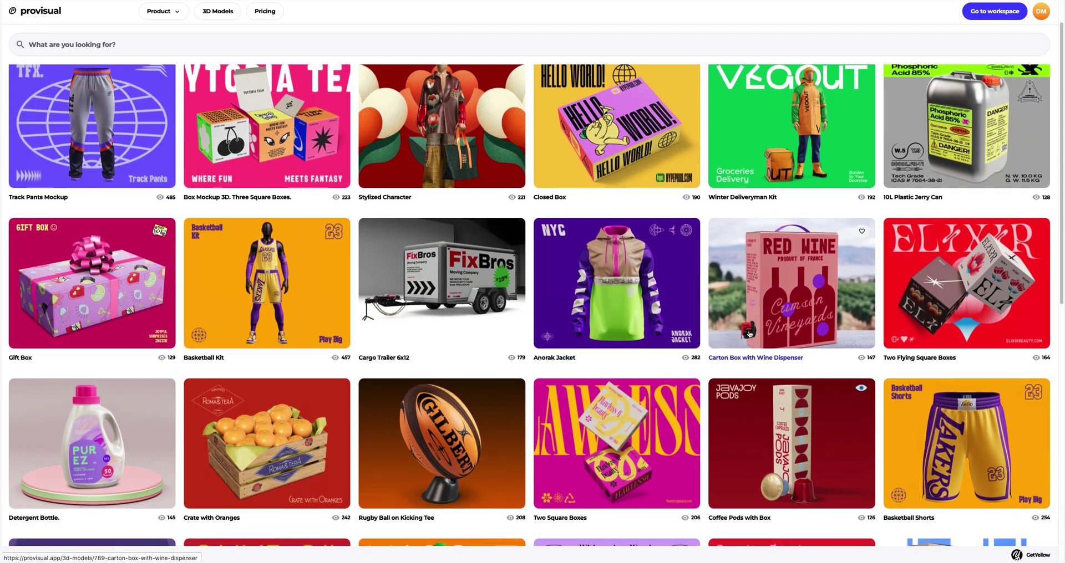
scroll(749, 333, down, 1)
scroll(879, 347, down, 2)
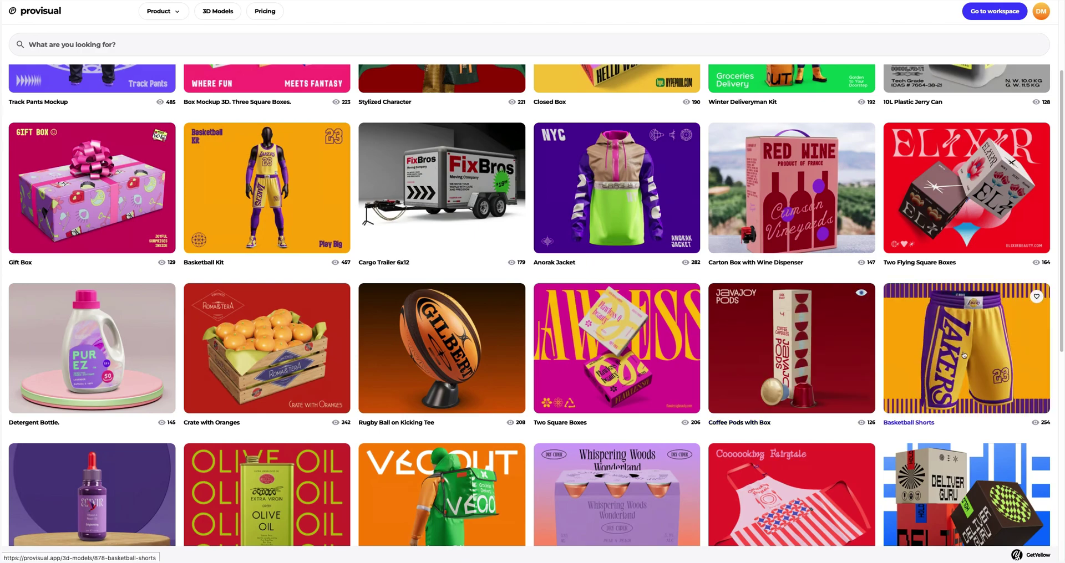
click(992, 354)
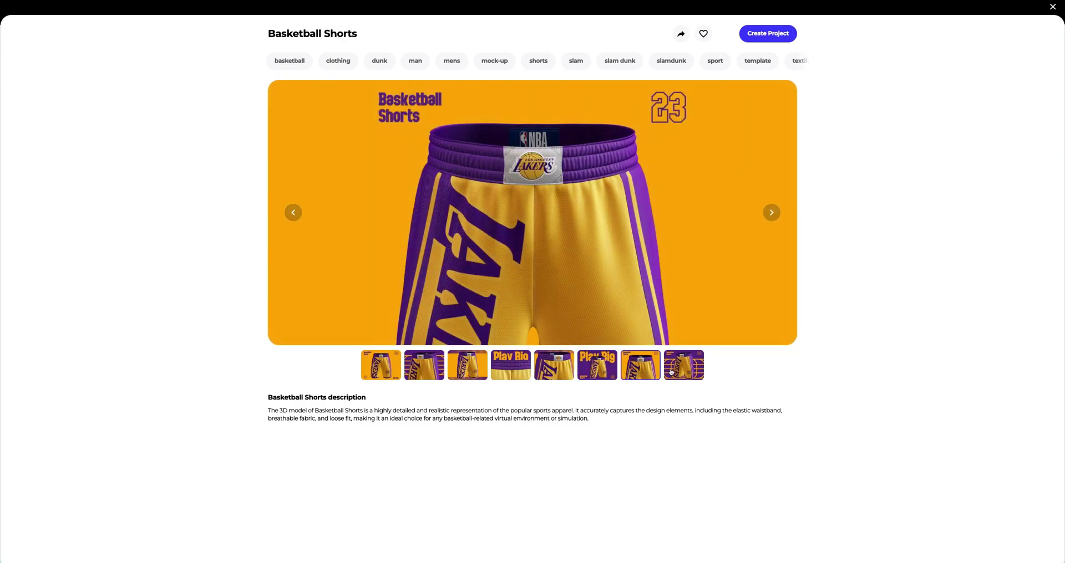
Step: Create a project from Basketball Shorts and orbit and zoom around the white shorts
click(767, 33)
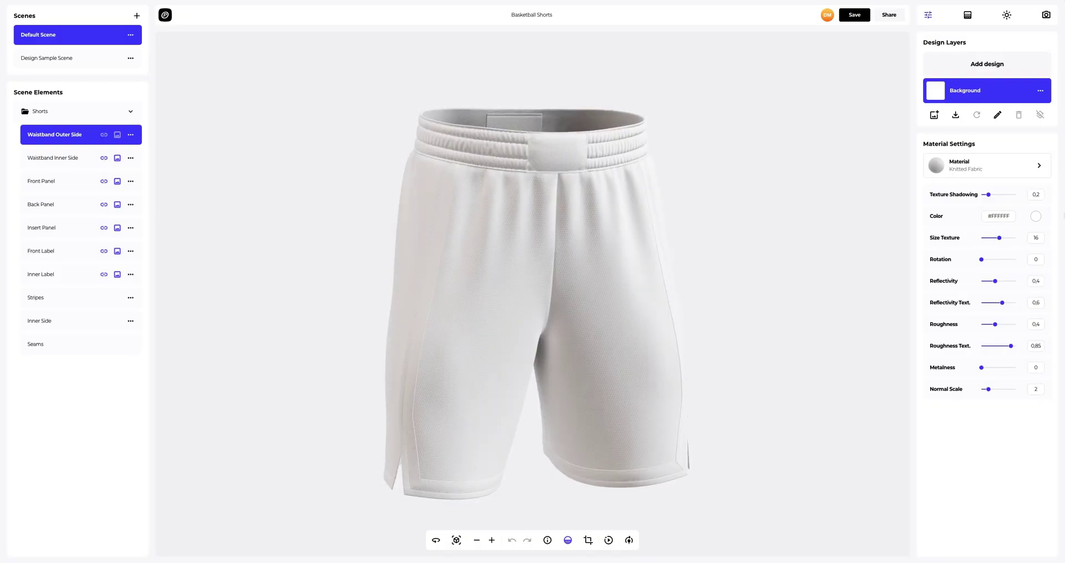
drag(791, 228, 676, 251)
scroll(504, 223, up, 5)
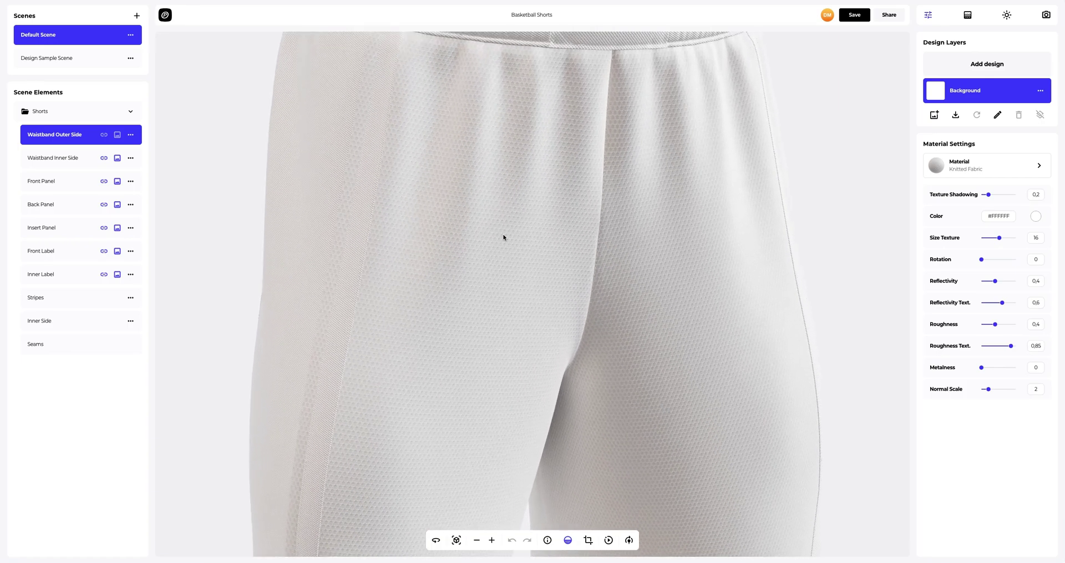
scroll(488, 323, down, 5)
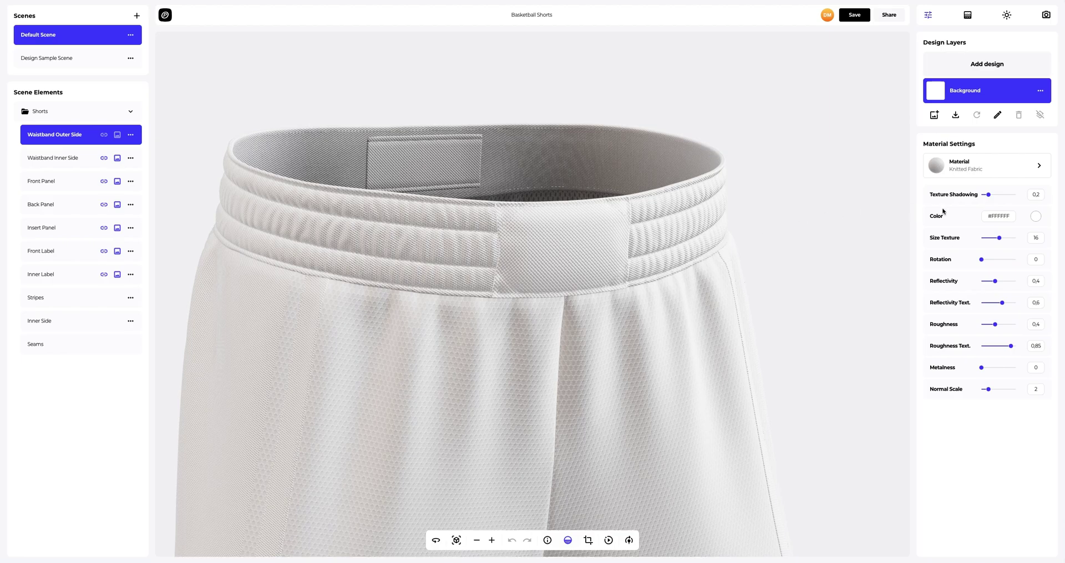
Step: Set the Waistband Outer Side colour to purple #5E2987
click(1035, 220)
drag(1015, 235, 973, 259)
click(960, 335)
click(979, 334)
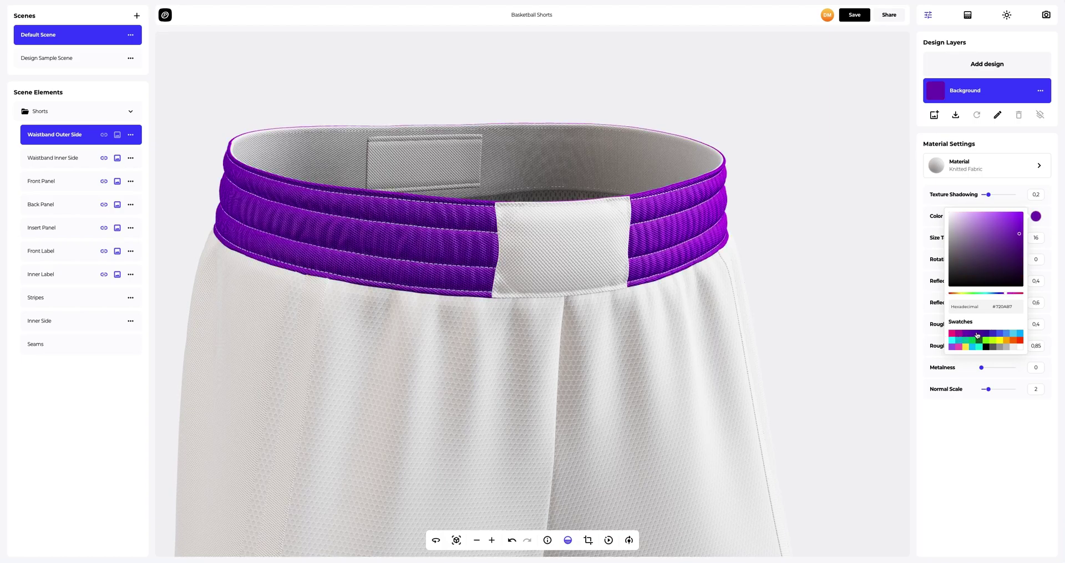
text(#5E2987)
click(925, 305)
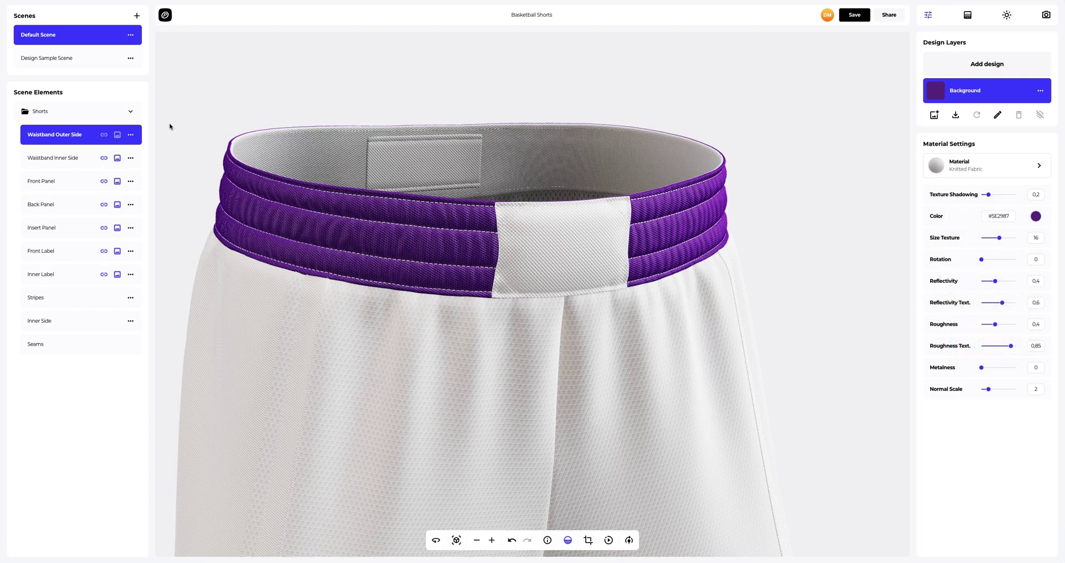
Step: Paste the purple material onto Waistband Inner Side and Stripes
click(79, 157)
click(131, 158)
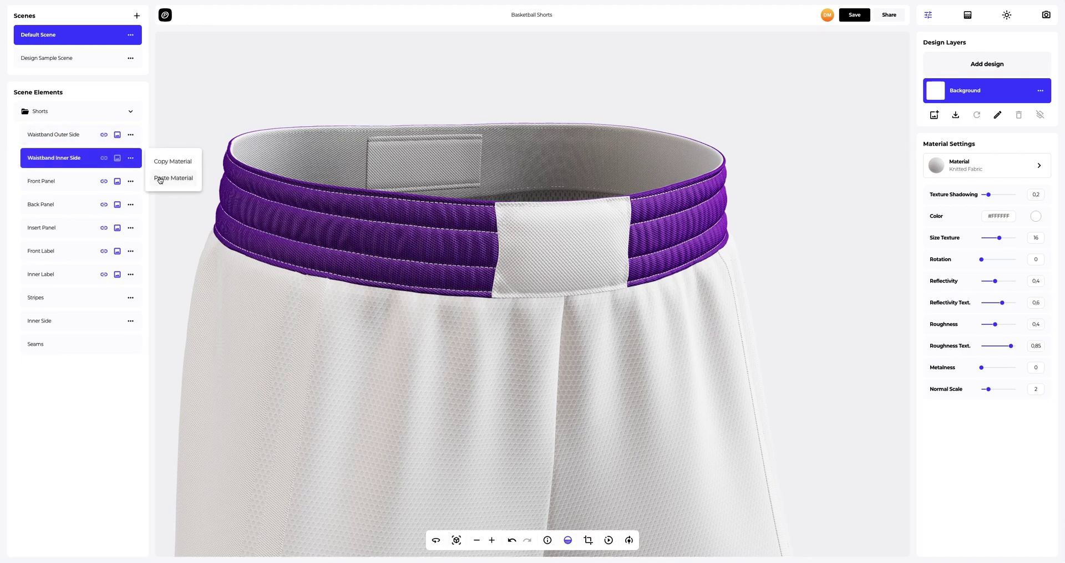
click(172, 178)
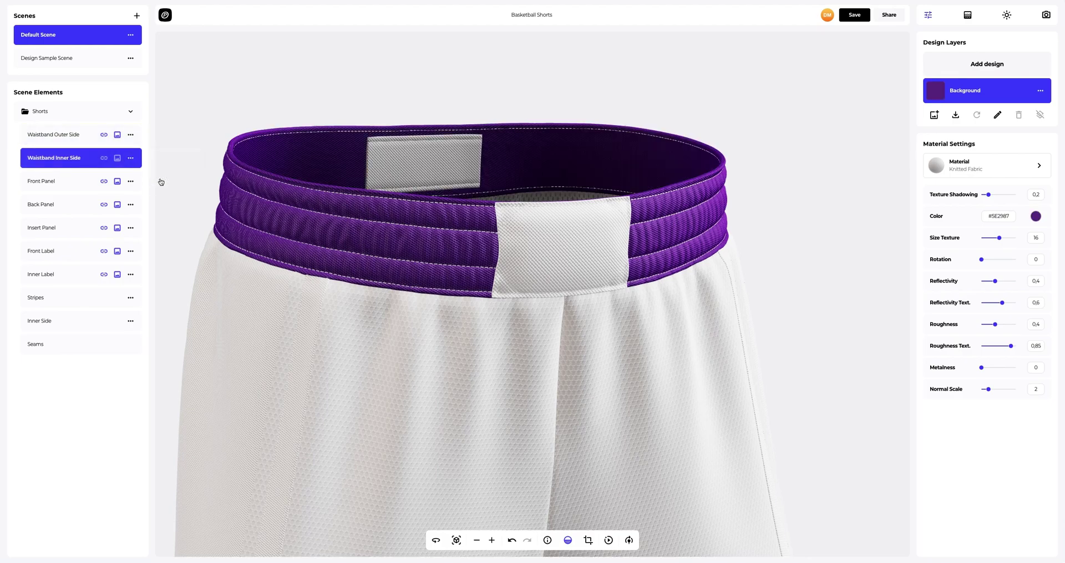
scroll(247, 189, down, 5)
drag(380, 297, 475, 183)
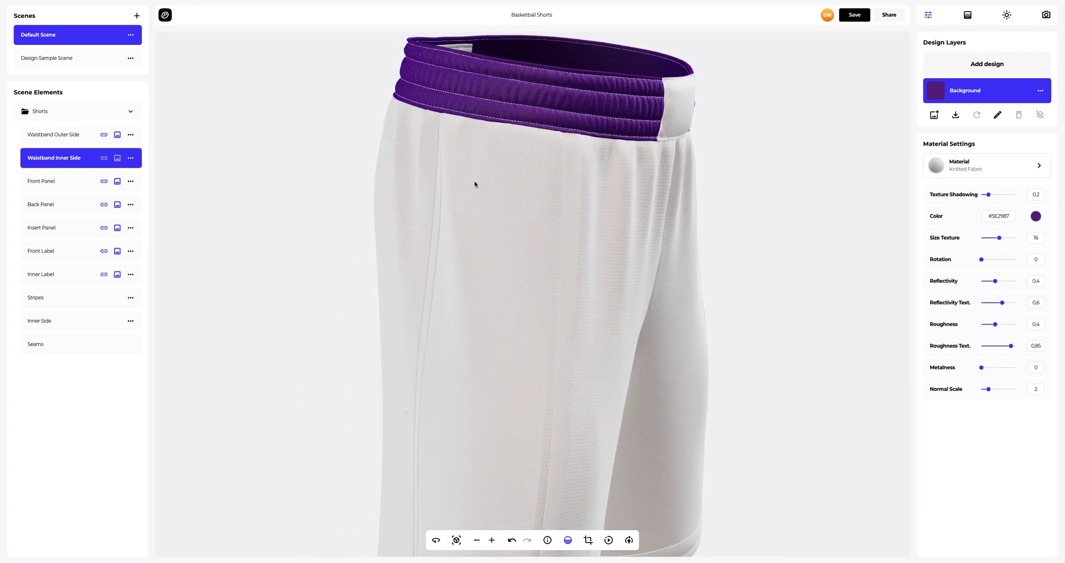
click(71, 300)
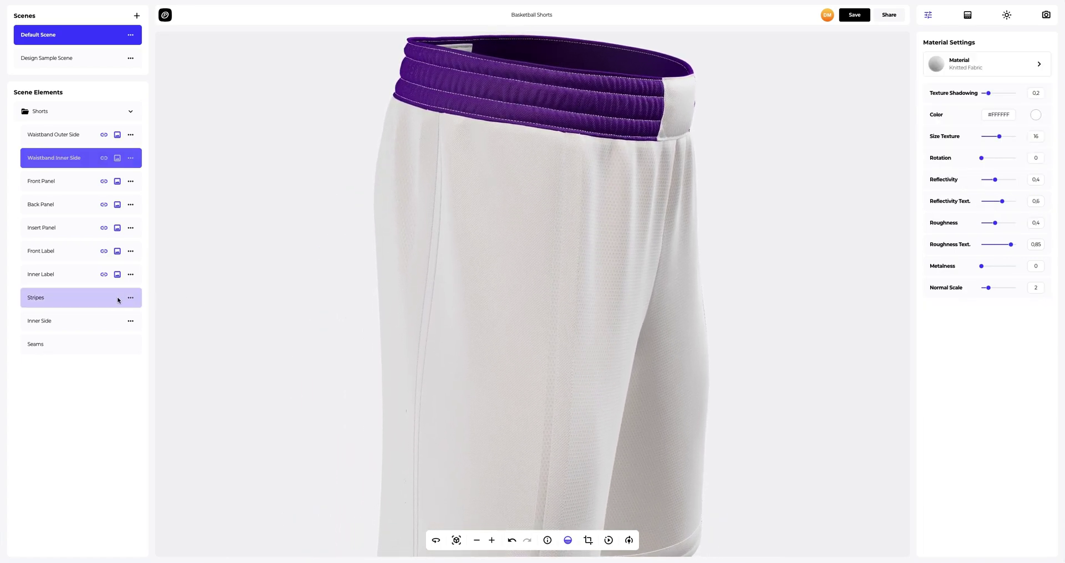
click(130, 298)
click(169, 318)
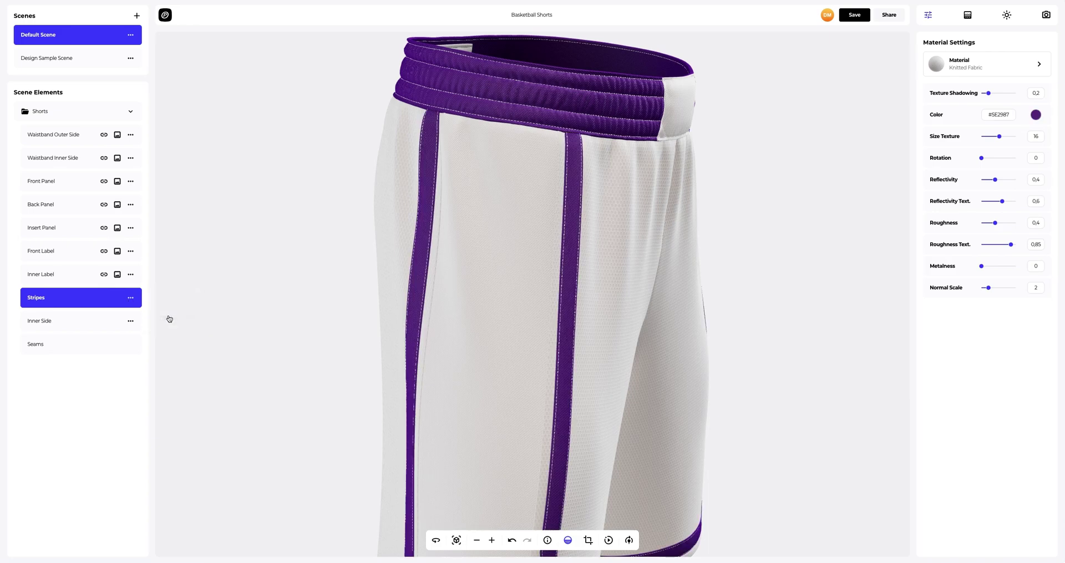
Step: Paste the purple material onto the Insert Panel and view the shorts from the front
click(44, 232)
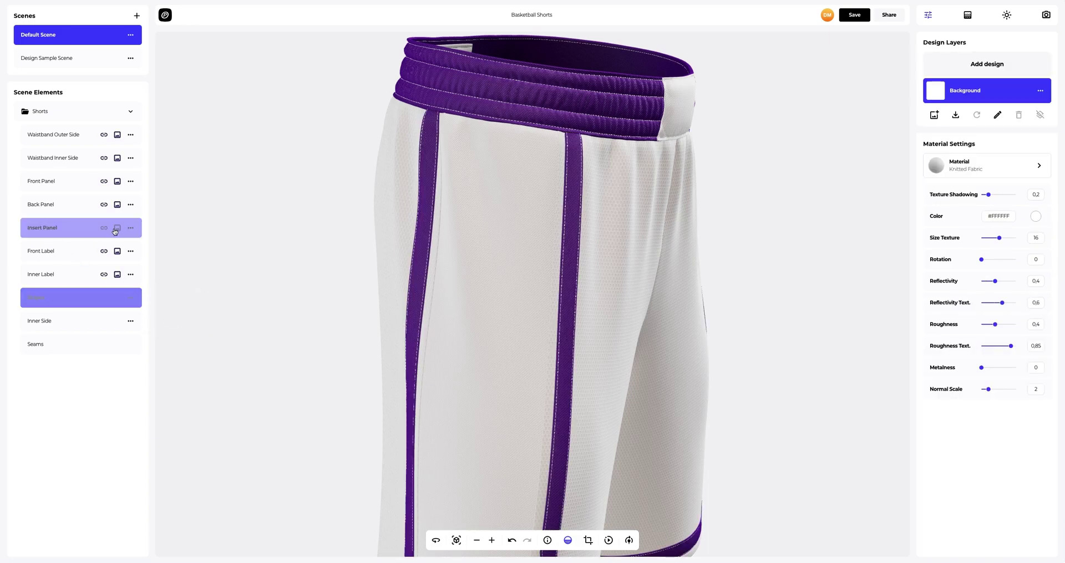
click(131, 227)
click(171, 250)
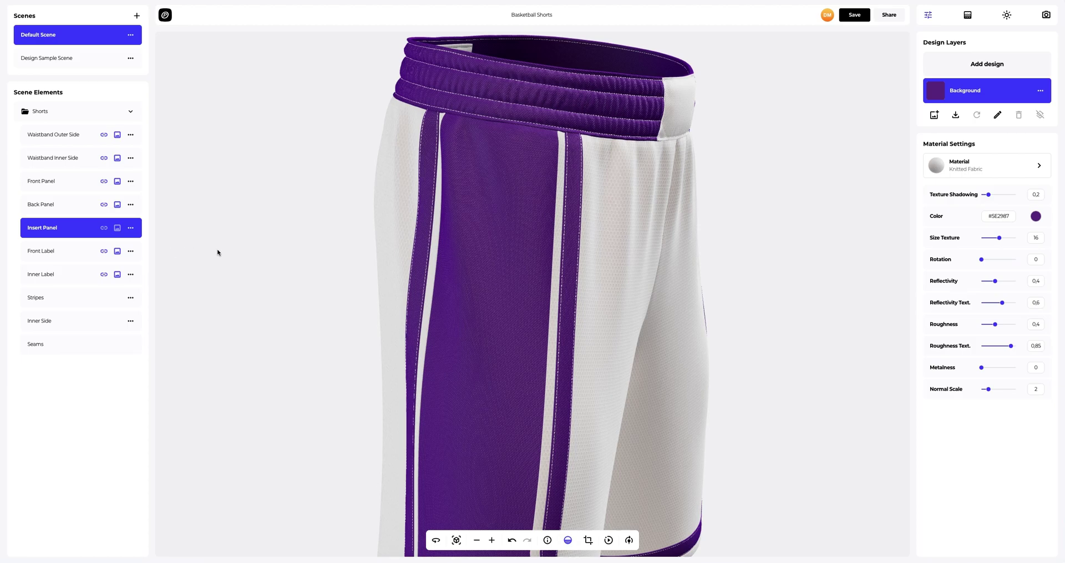
mouse_move(525, 266)
mouse_down()
mouse_move(456, 264)
mouse_move(517, 266)
mouse_up()
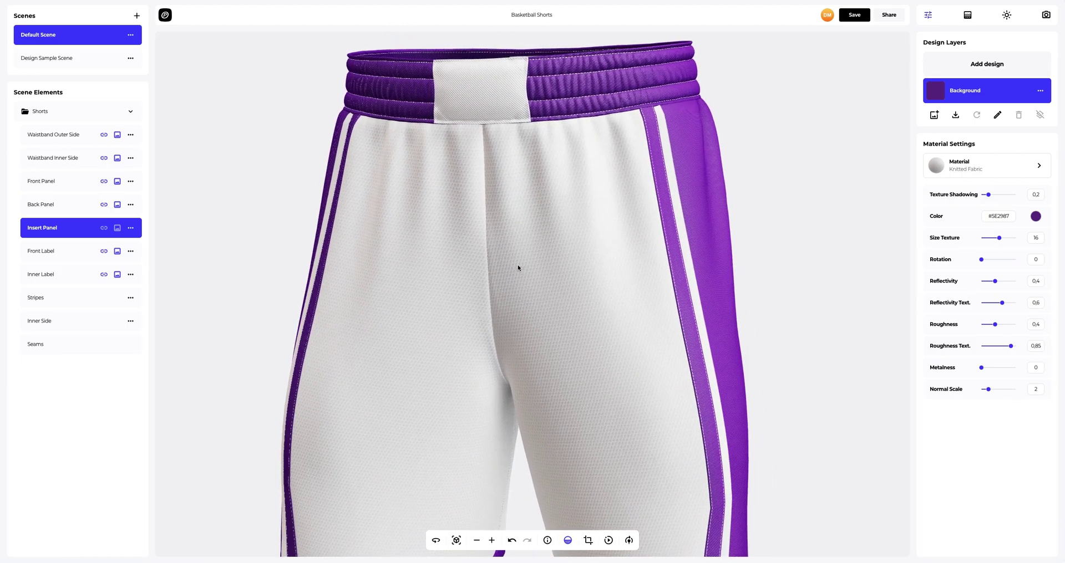
scroll(583, 235, up, 3)
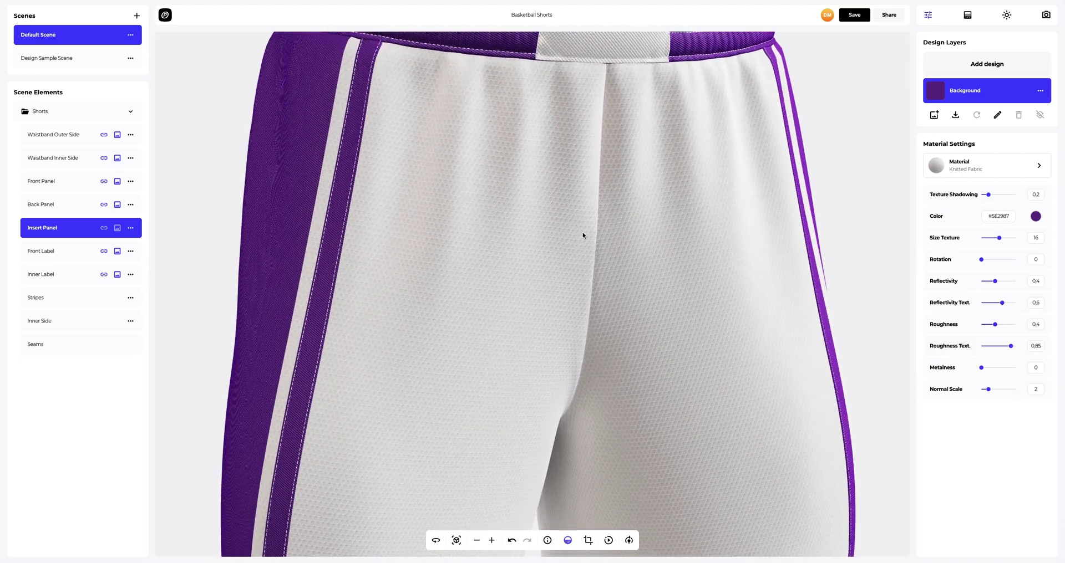
scroll(583, 235, down, 2)
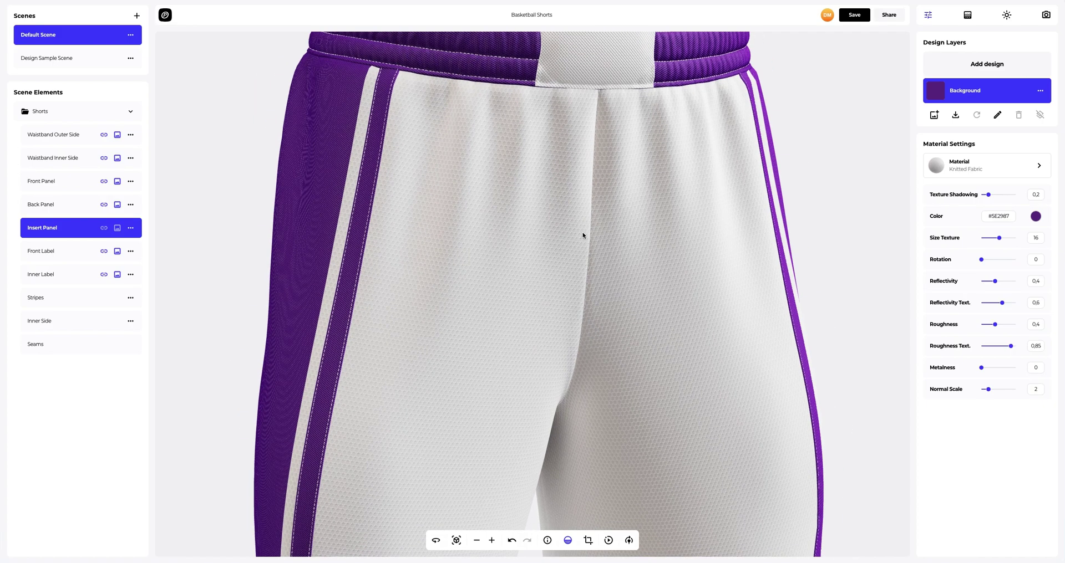
Step: Set the Front Panel colour to gold #FFAB01
click(62, 183)
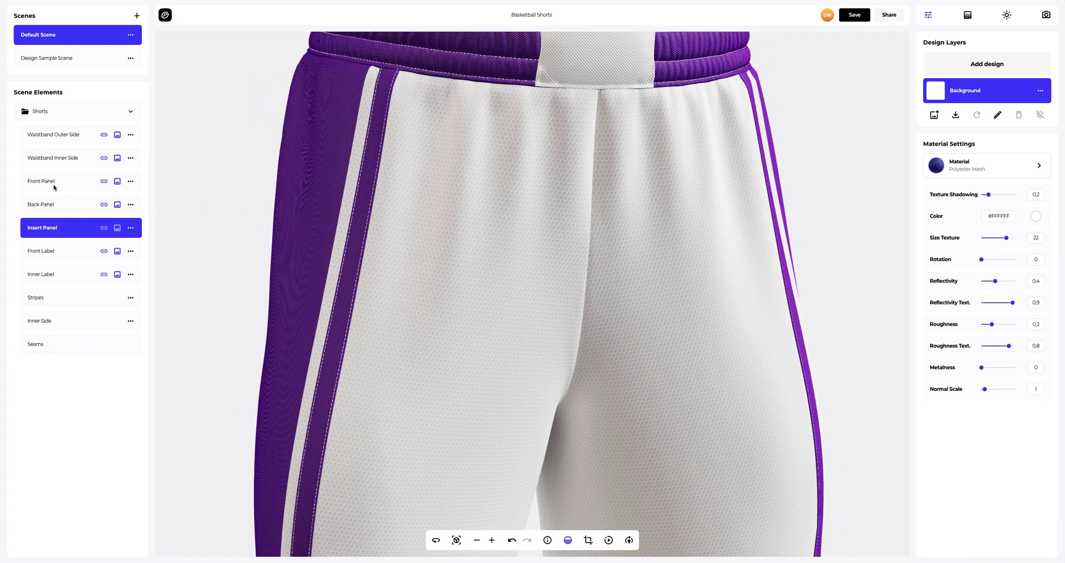
click(1036, 217)
drag(1021, 306, 983, 307)
text(#FFAB01)
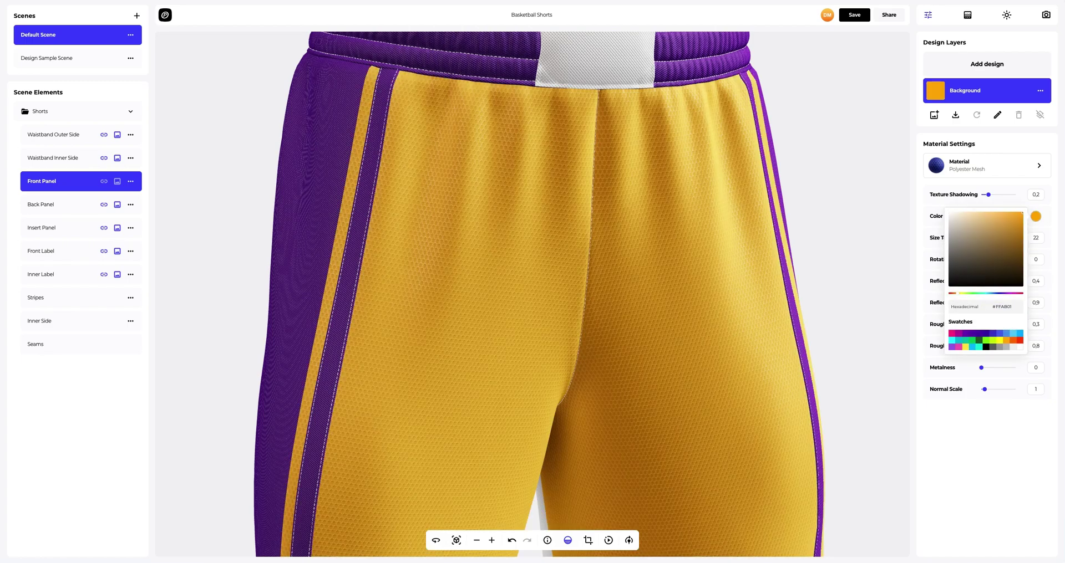
drag(574, 347, 663, 366)
click(490, 282)
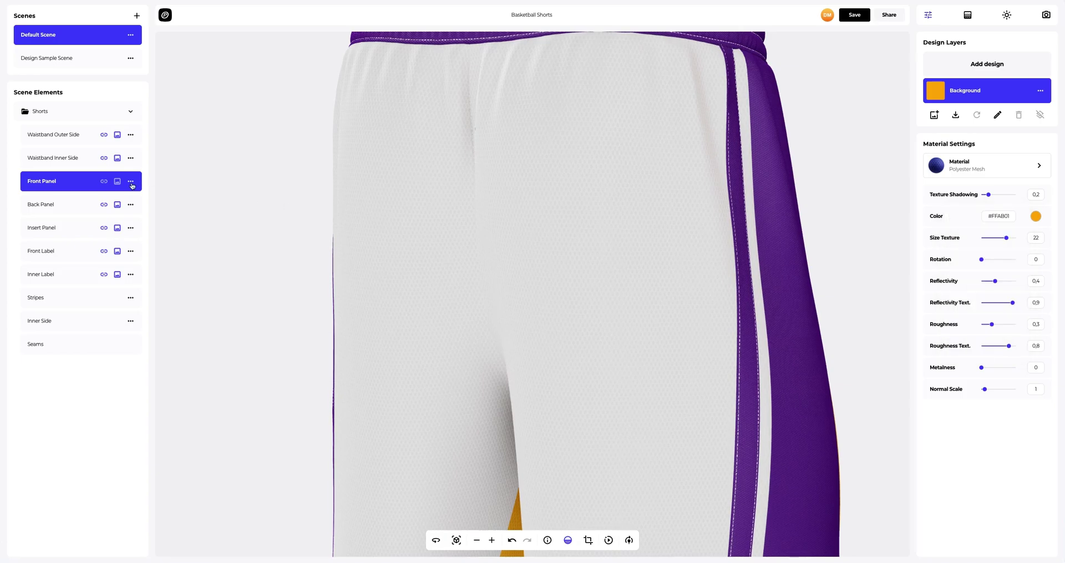
Step: Copy the gold Front Panel material and paste it onto the Back Panel
click(131, 184)
click(161, 187)
click(107, 207)
click(130, 204)
click(172, 225)
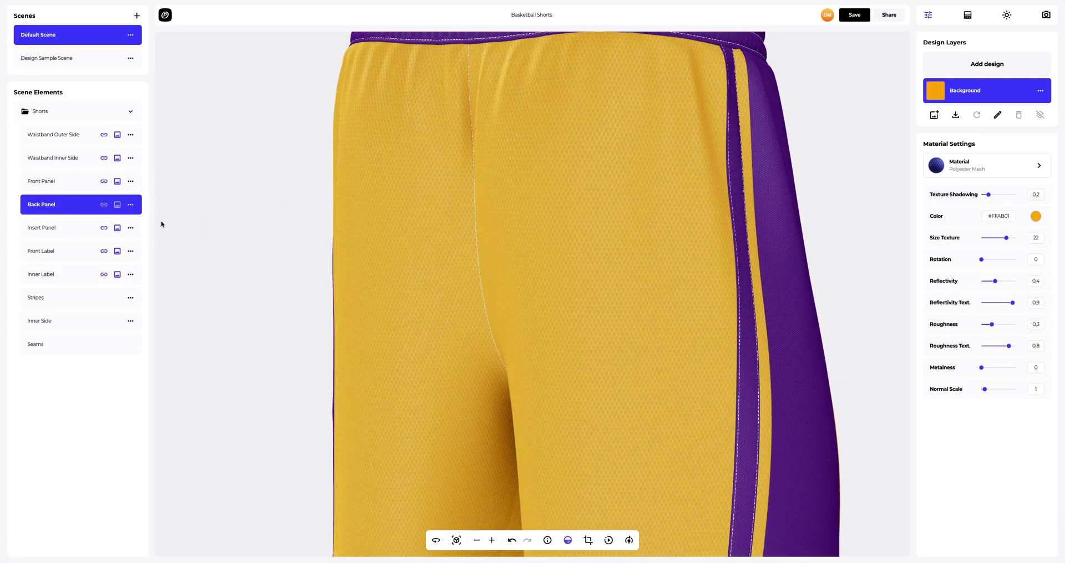
scroll(426, 215, down, 5)
drag(609, 176, 405, 239)
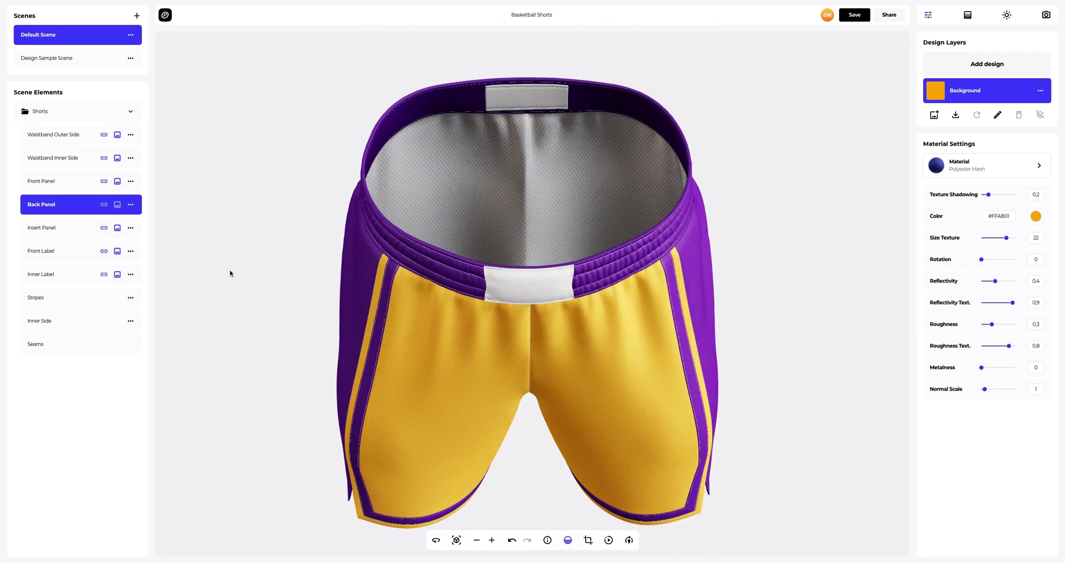
Step: Set the Inner Side colour to gold #FDB927
click(45, 324)
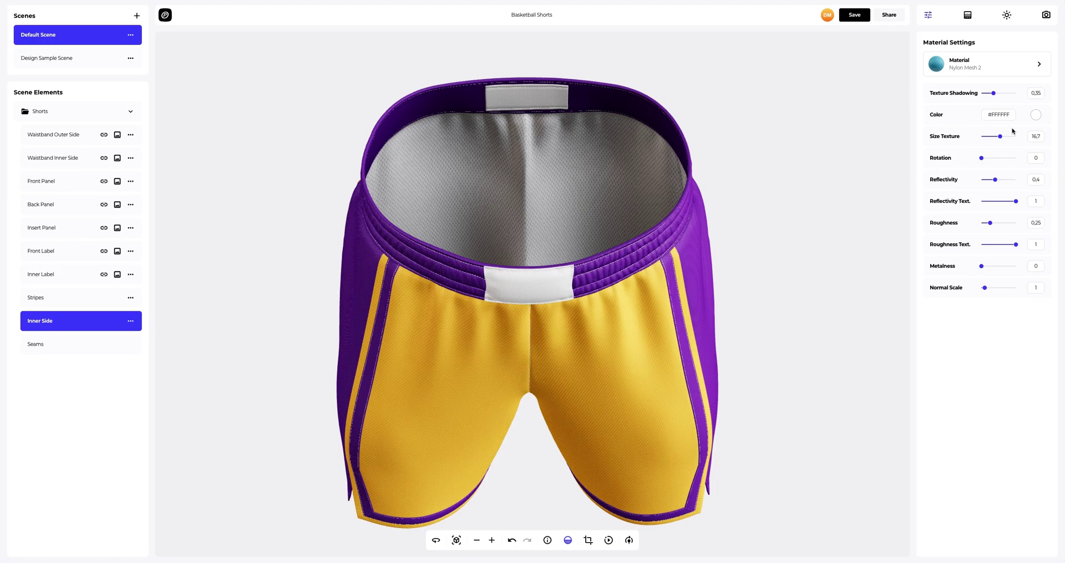
click(1035, 115)
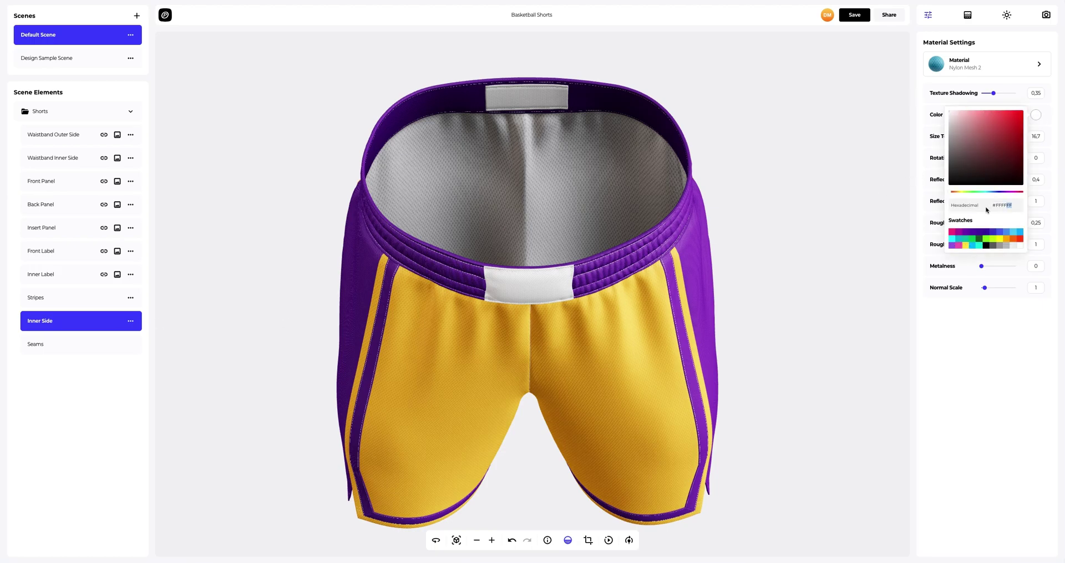
text(#FDB927)
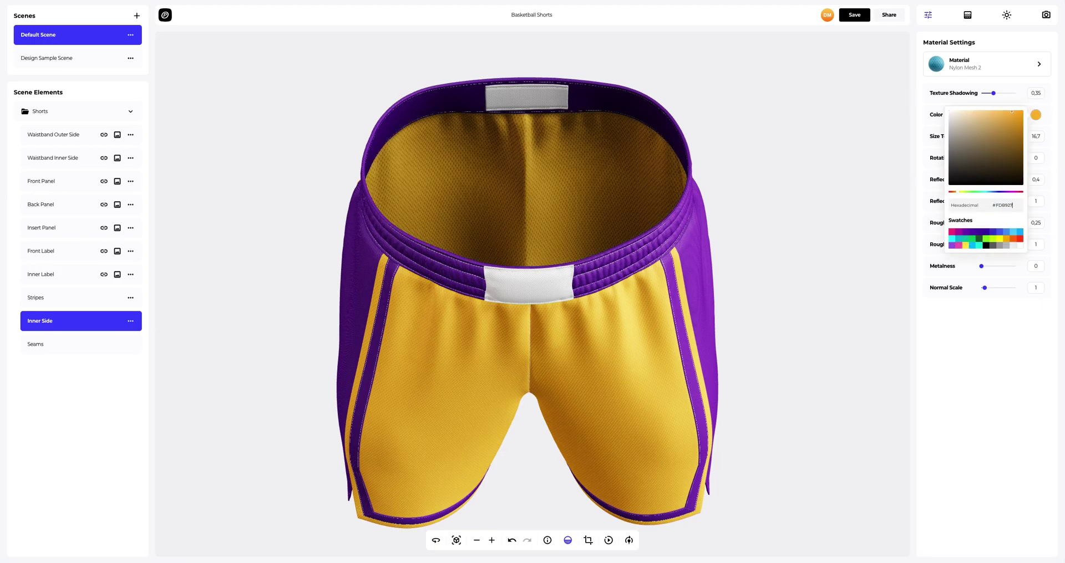
click(934, 320)
drag(658, 317, 558, 309)
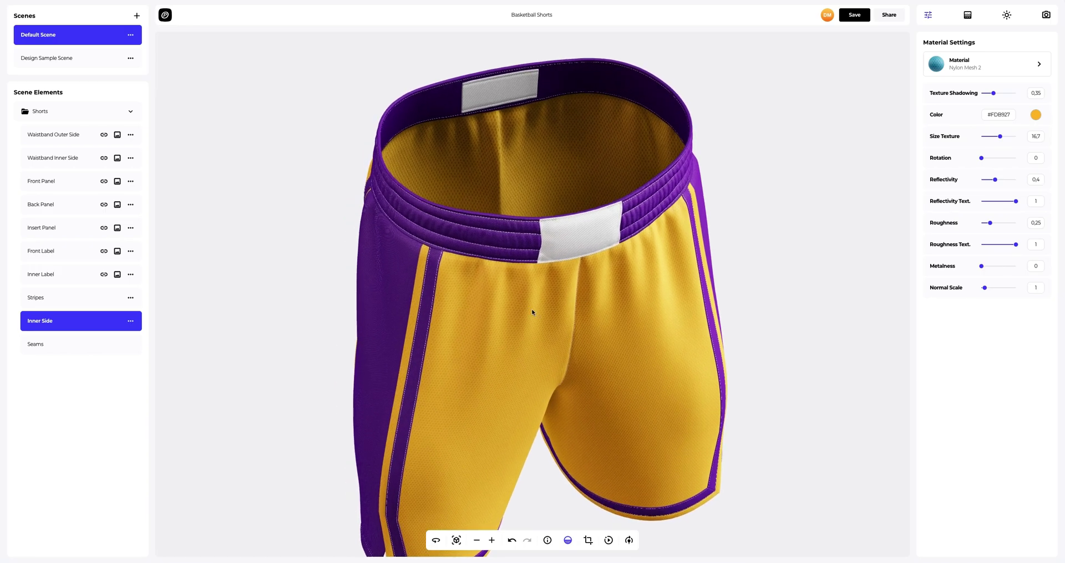
Step: Zoom onto the waistband and colour the Seams purple #5E2987
click(58, 345)
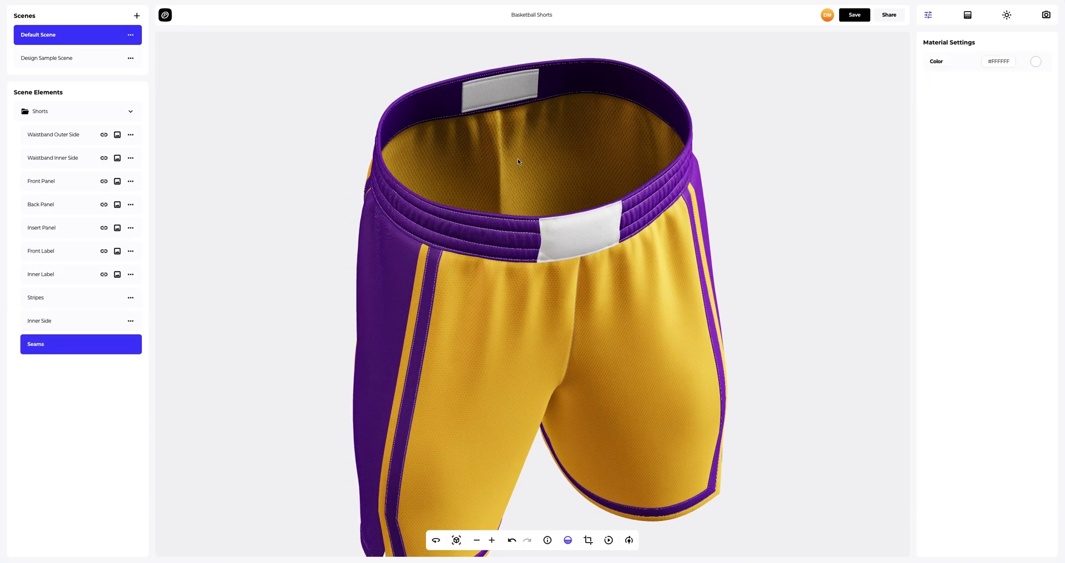
scroll(518, 161, up, 5)
drag(507, 150, 492, 273)
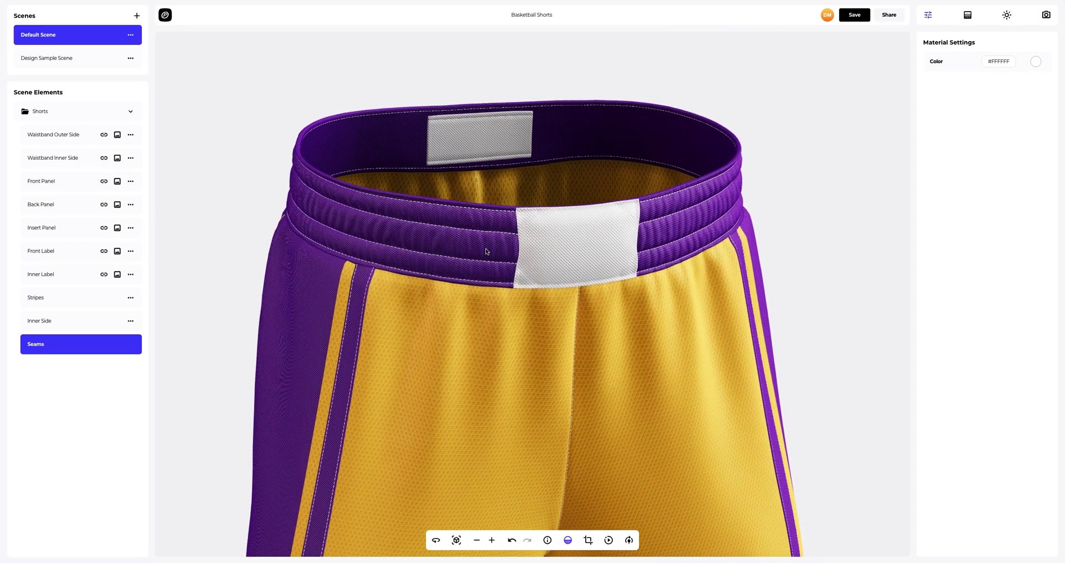
scroll(486, 251, up, 3)
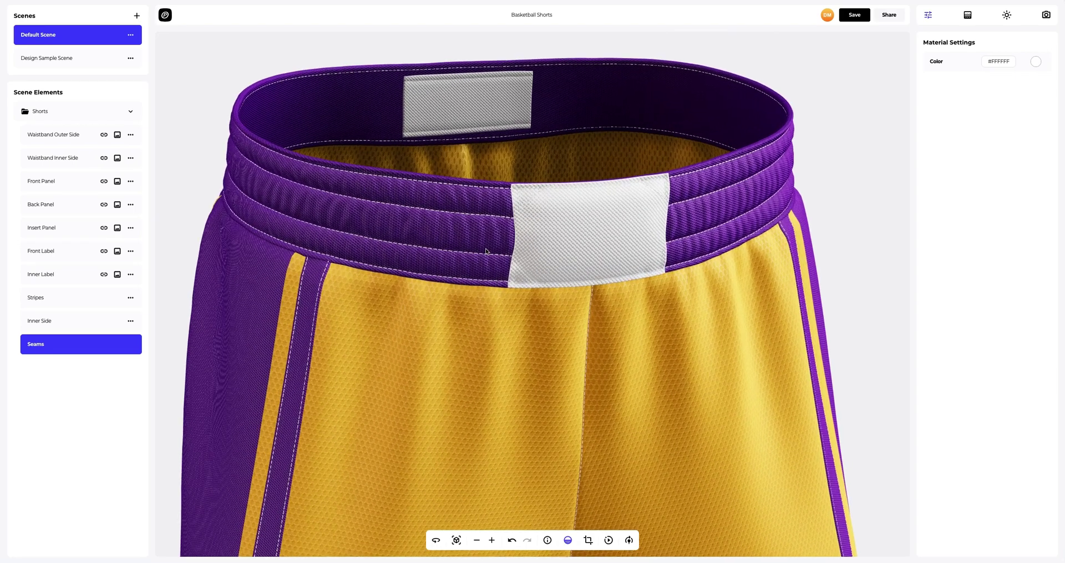
click(1036, 62)
text(5E2987)
click(936, 190)
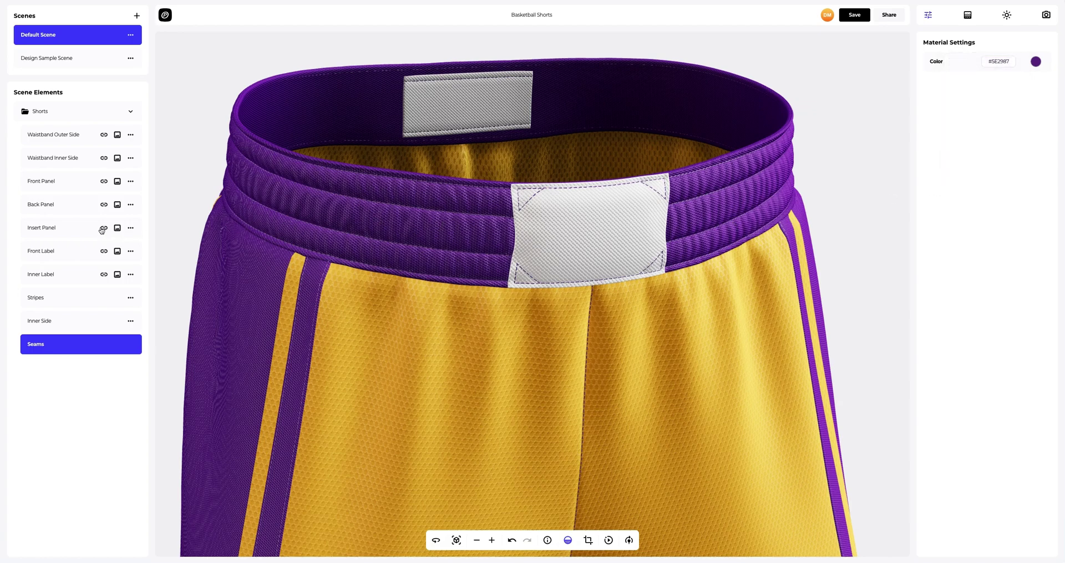
click(53, 252)
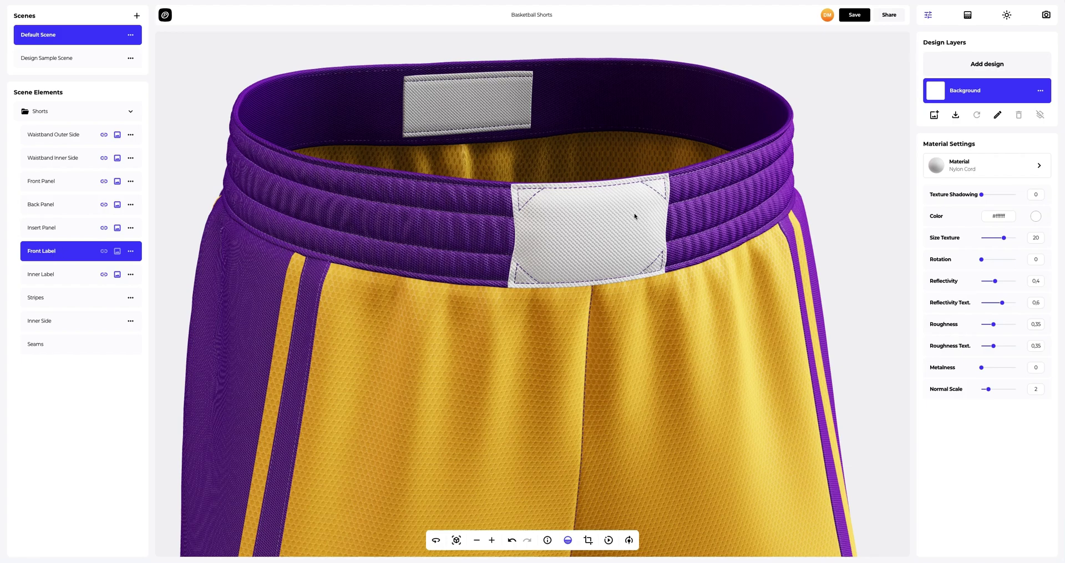
Step: Set the Front Label colour to light grey #BDBDBD
click(1036, 217)
text(#BDBDBD)
click(918, 309)
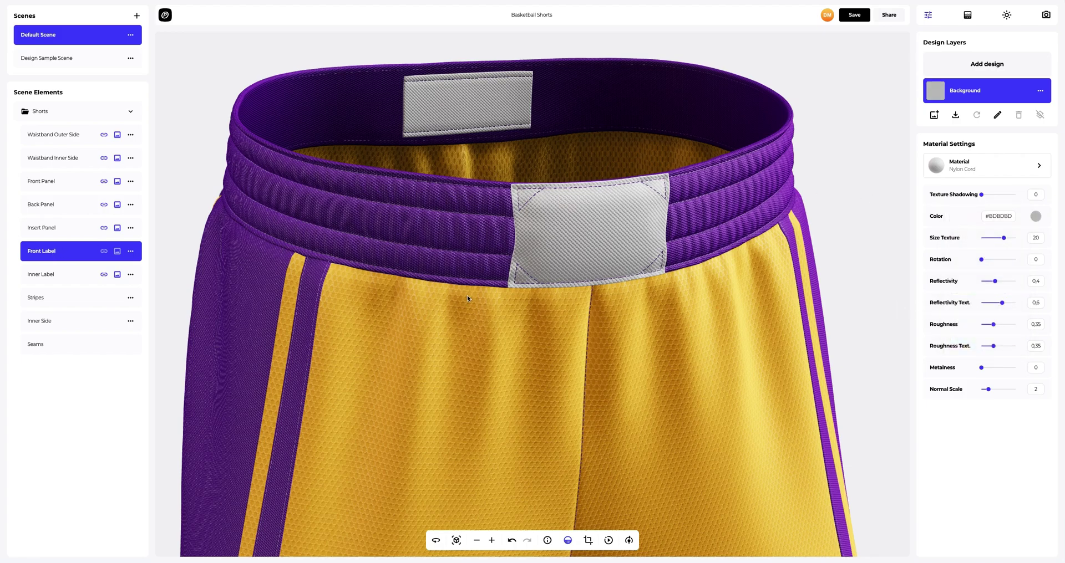
Step: Set the Inner Label colour to grey #9E9E9E and zoom back out
click(60, 280)
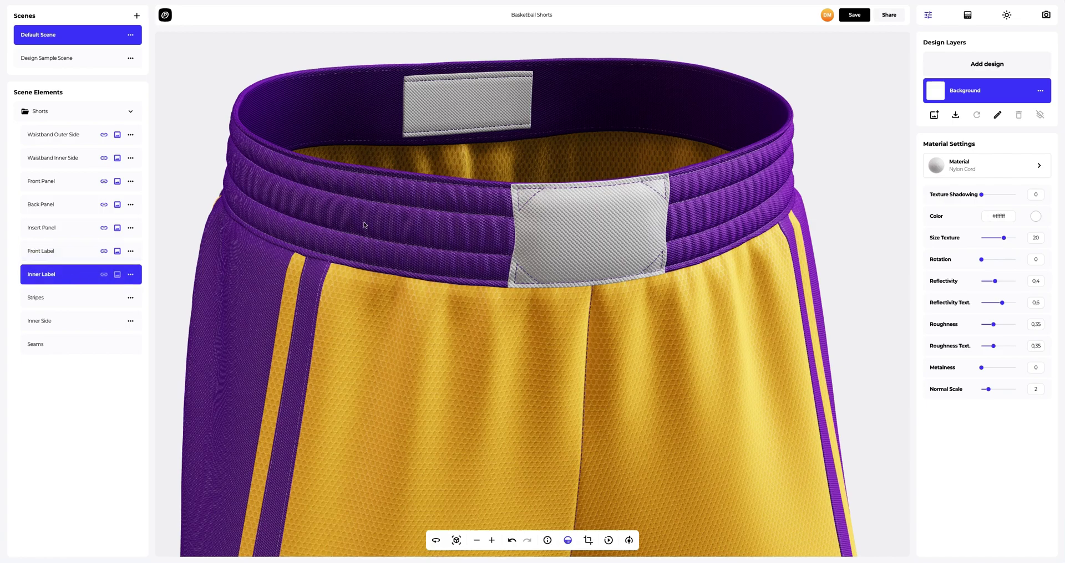
click(1034, 217)
key(ctrl+a)
text(#9E9E9E)
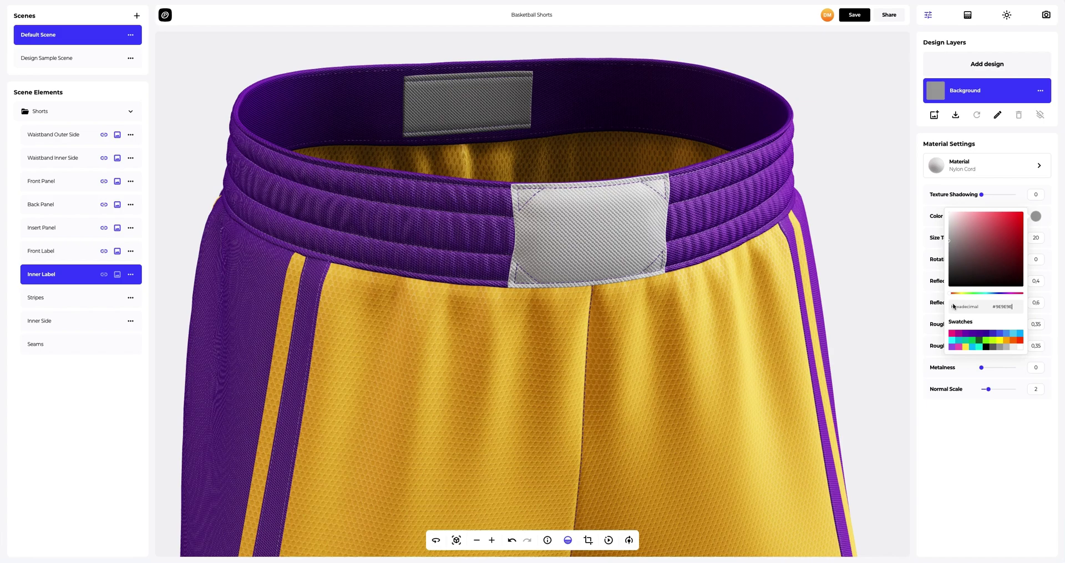
click(922, 322)
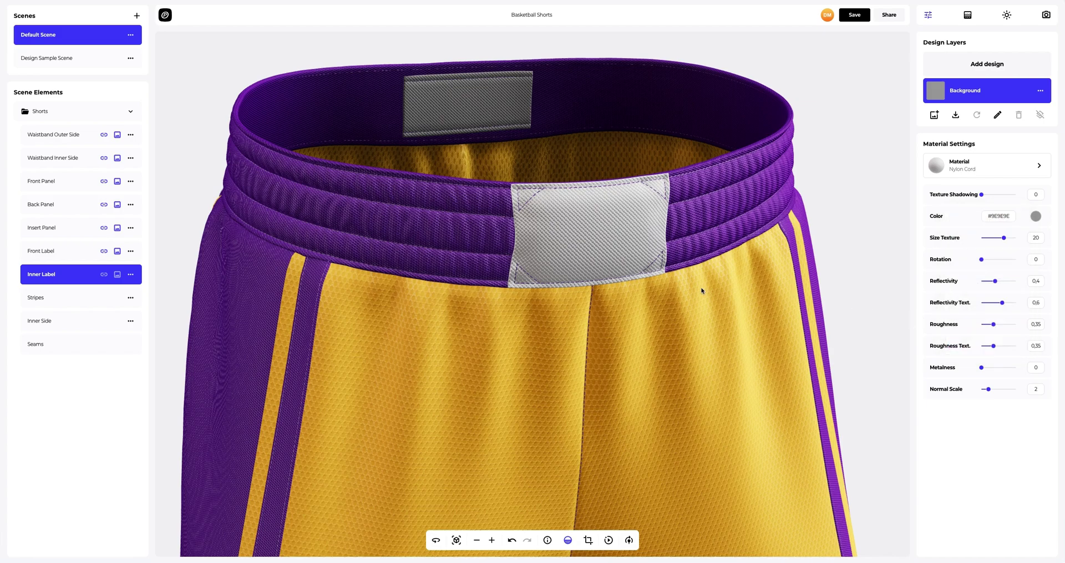
scroll(700, 290, down, 5)
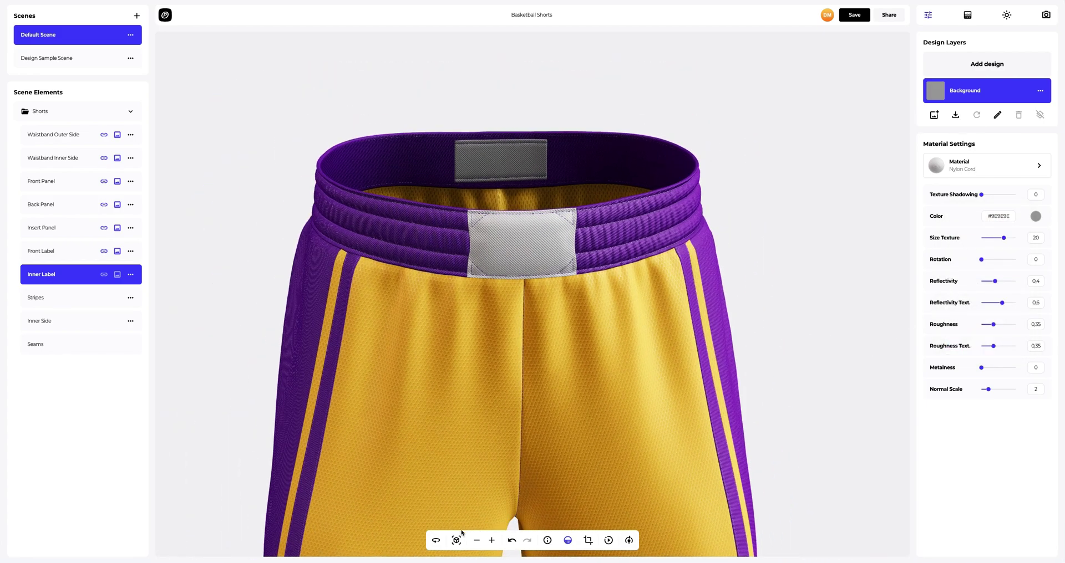
Step: Reset the view, orbit to check the back, and select Front Panel
click(457, 541)
drag(391, 296, 913, 288)
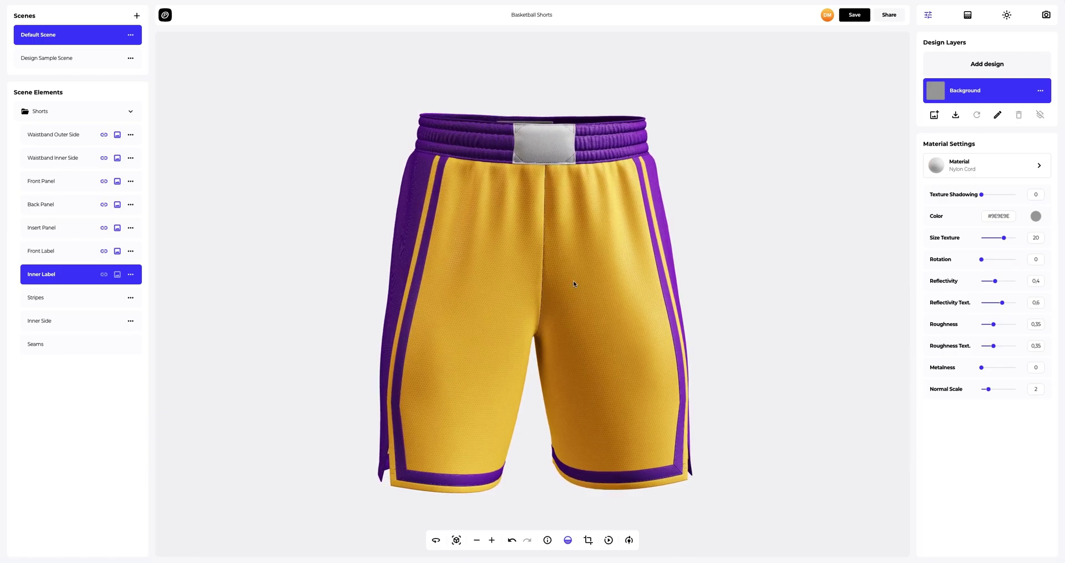
click(57, 183)
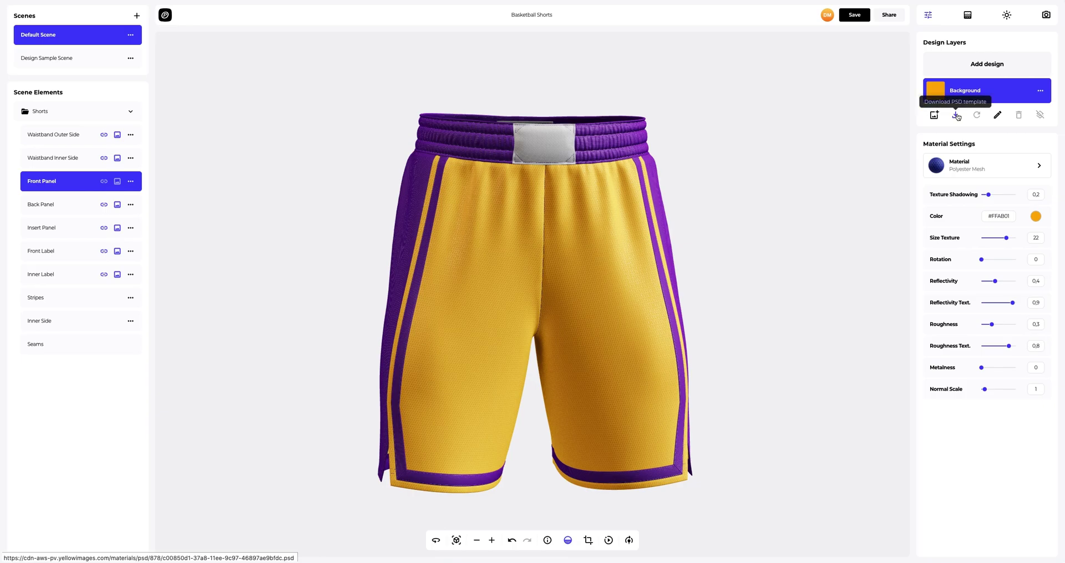
Step: Add lakers.png and run it vertically down the left leg, rotated 90° at 1400×461
click(992, 64)
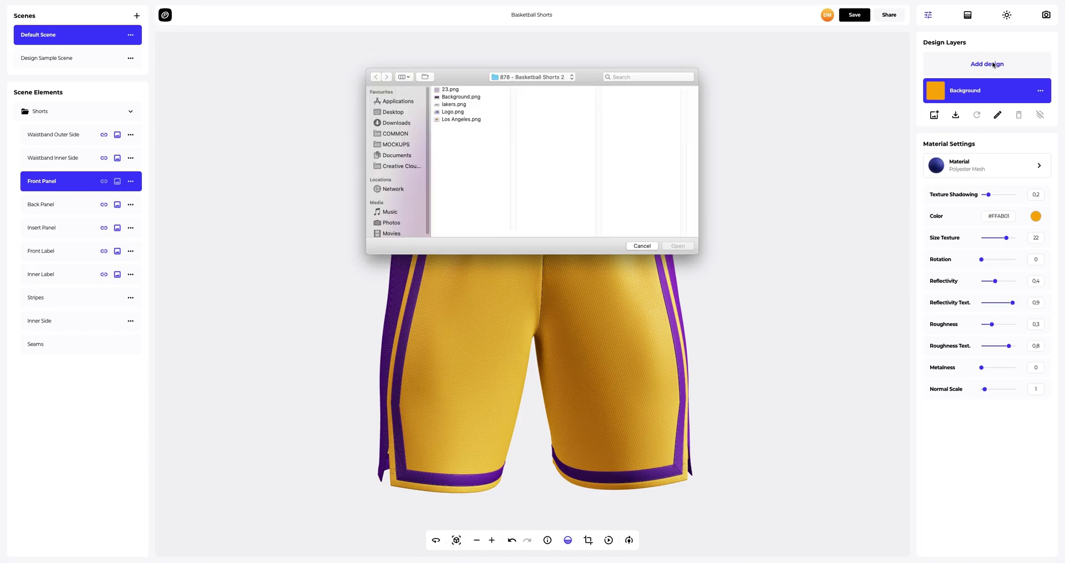
click(446, 105)
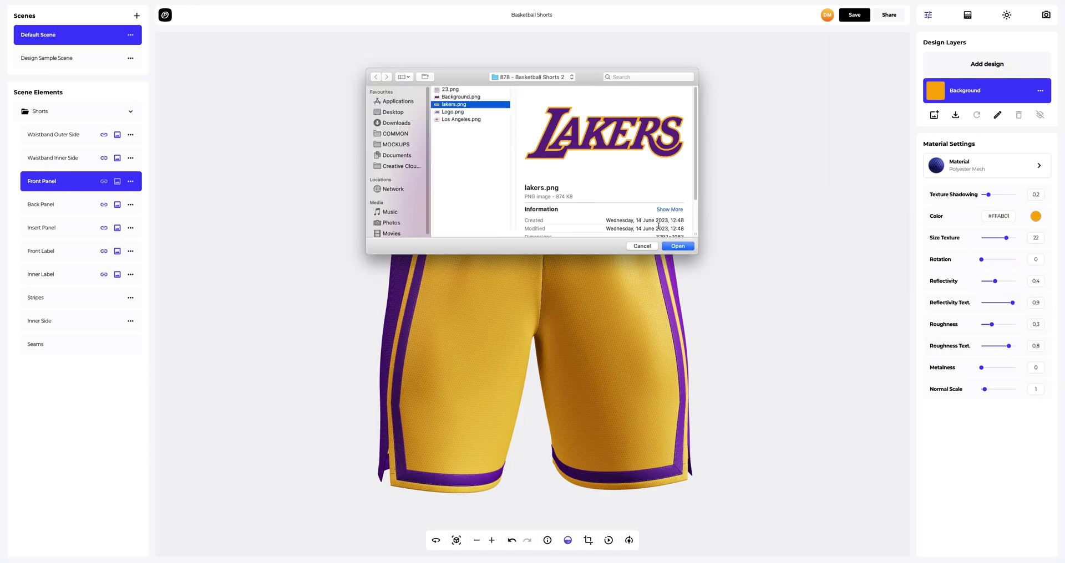
click(678, 246)
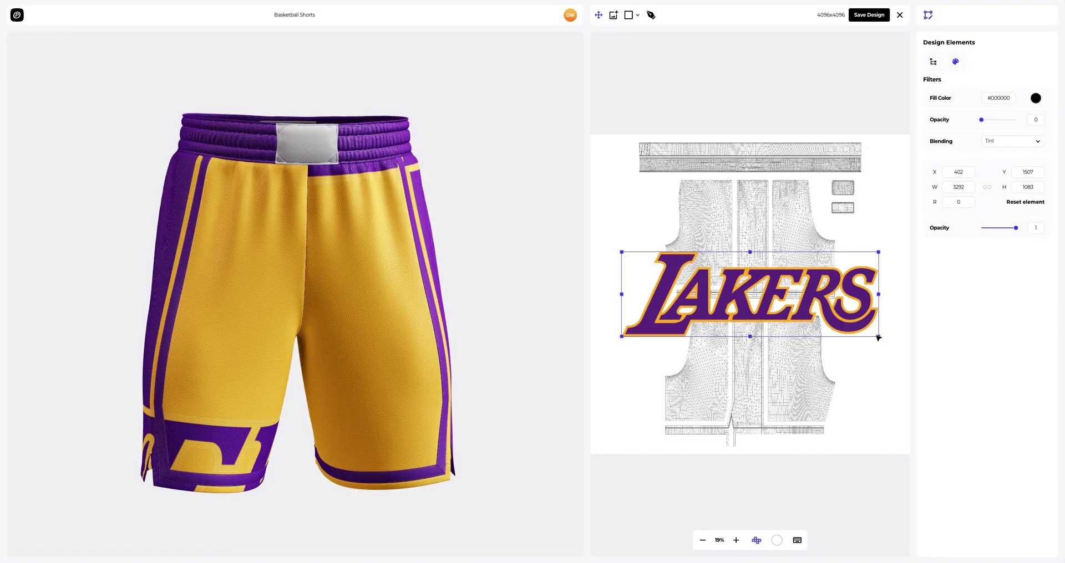
drag(879, 337, 731, 281)
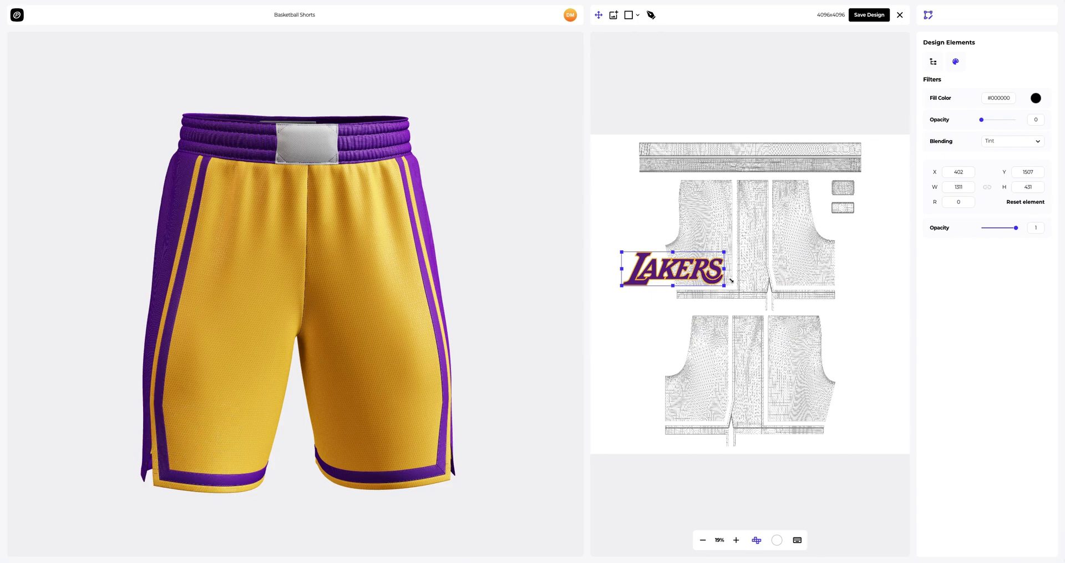
drag(672, 261, 820, 209)
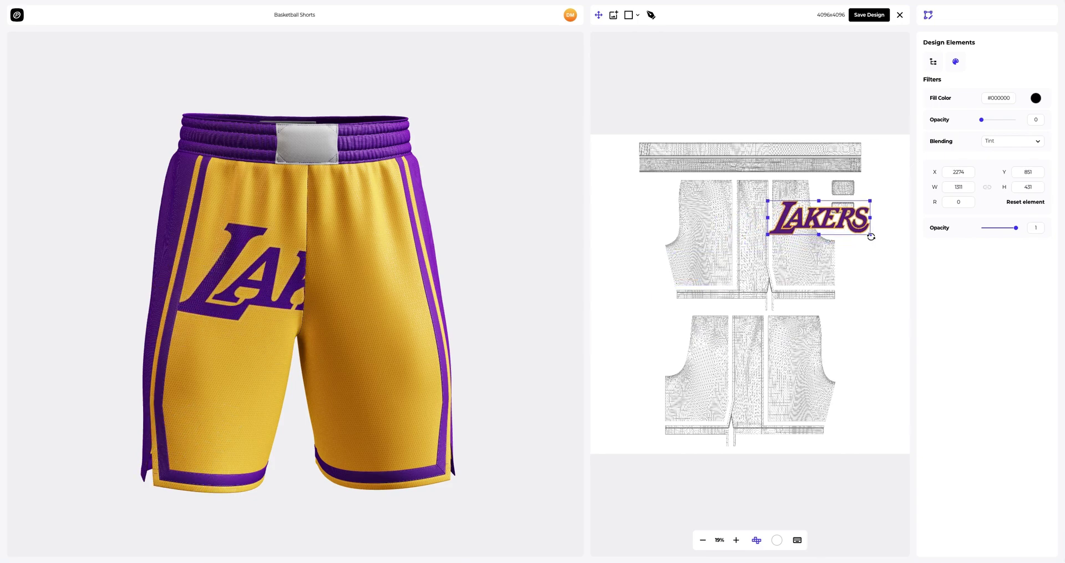
drag(850, 254, 803, 269)
drag(806, 183, 774, 194)
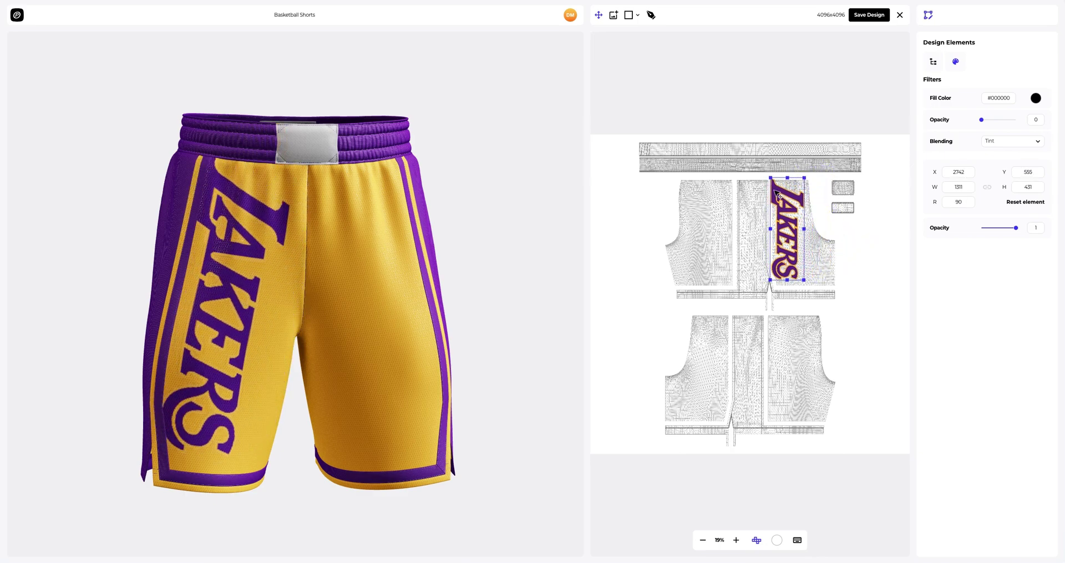
drag(804, 280, 809, 286)
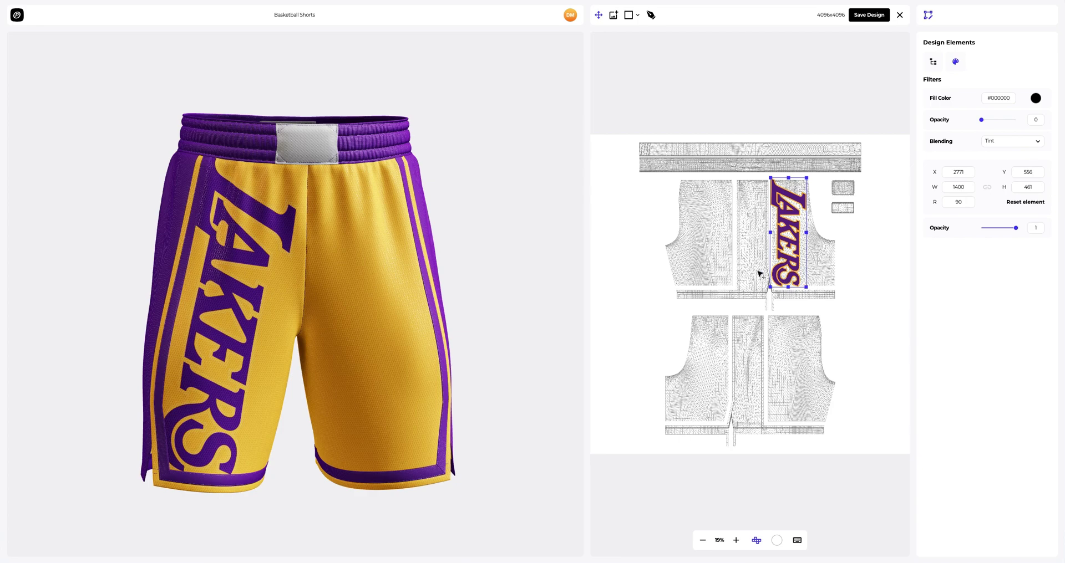
Step: Add 23.png and place the number on the right leg at 259×231
click(613, 17)
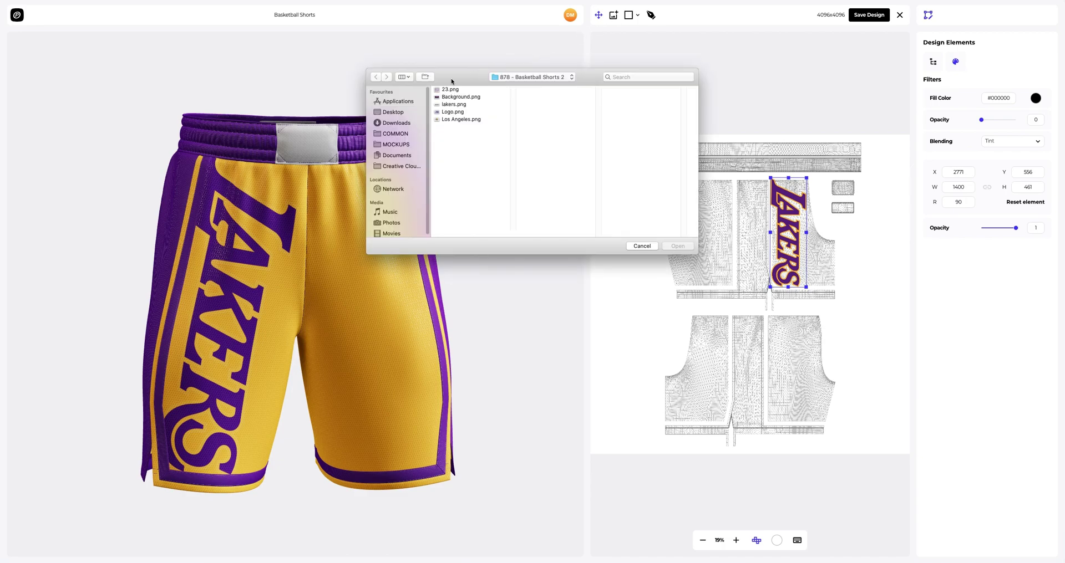
click(442, 90)
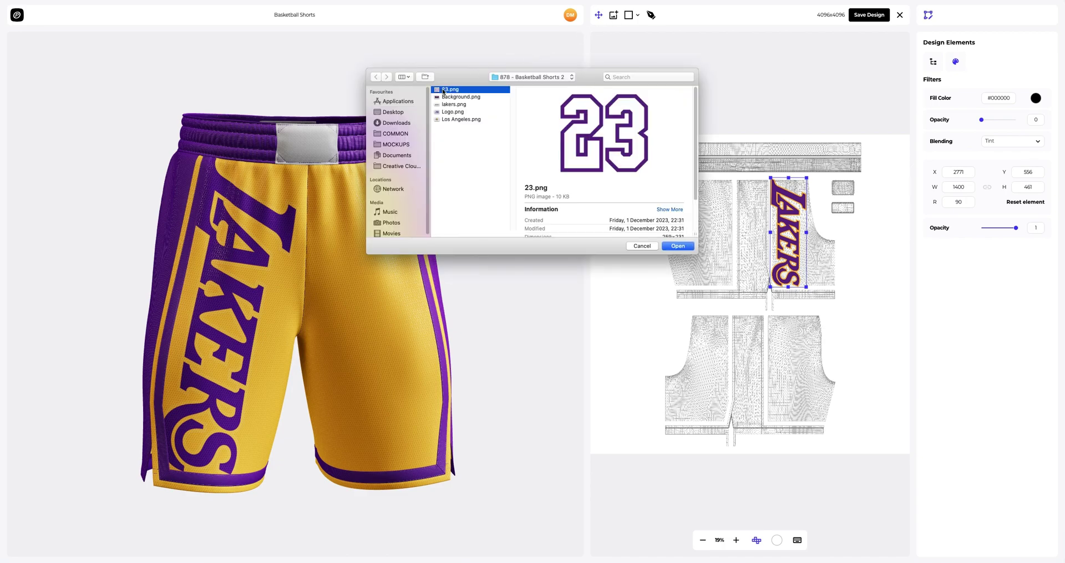
click(682, 249)
drag(750, 295, 714, 395)
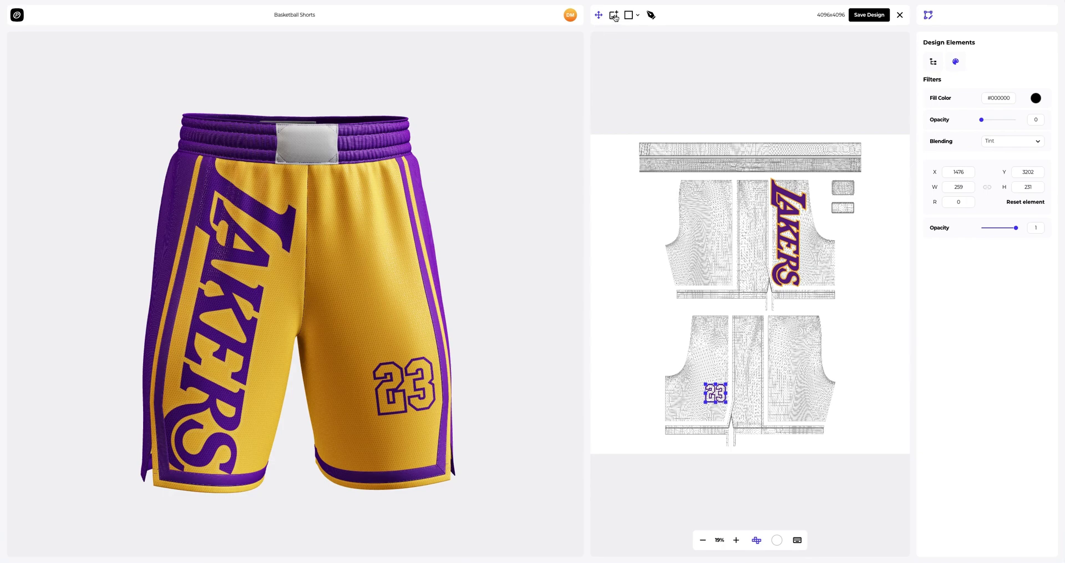
click(615, 17)
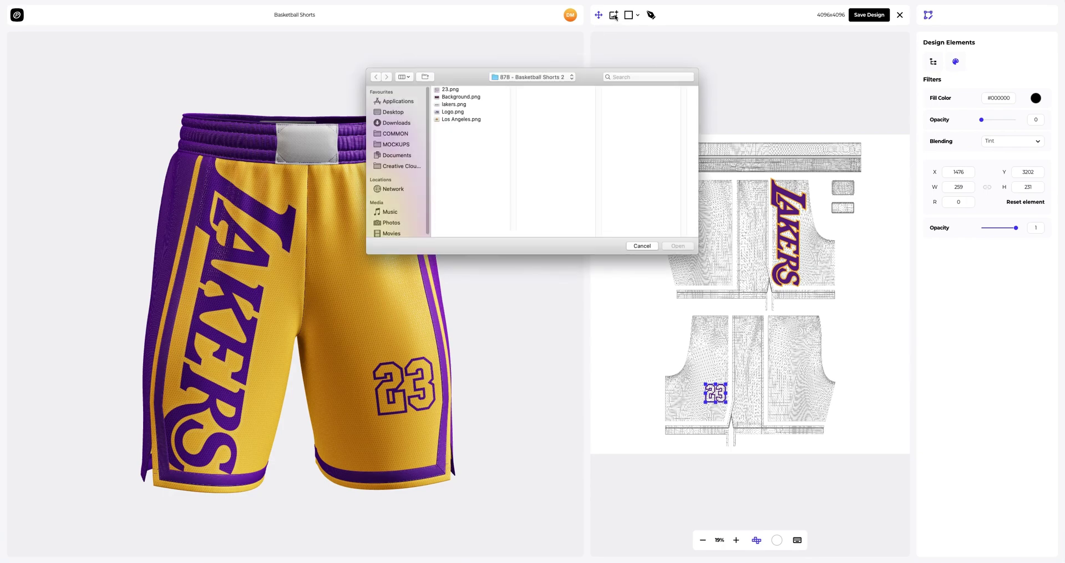
Step: Import Los Angeles.png, shrink it to 235×145 and fit it onto the front waistband label
click(465, 120)
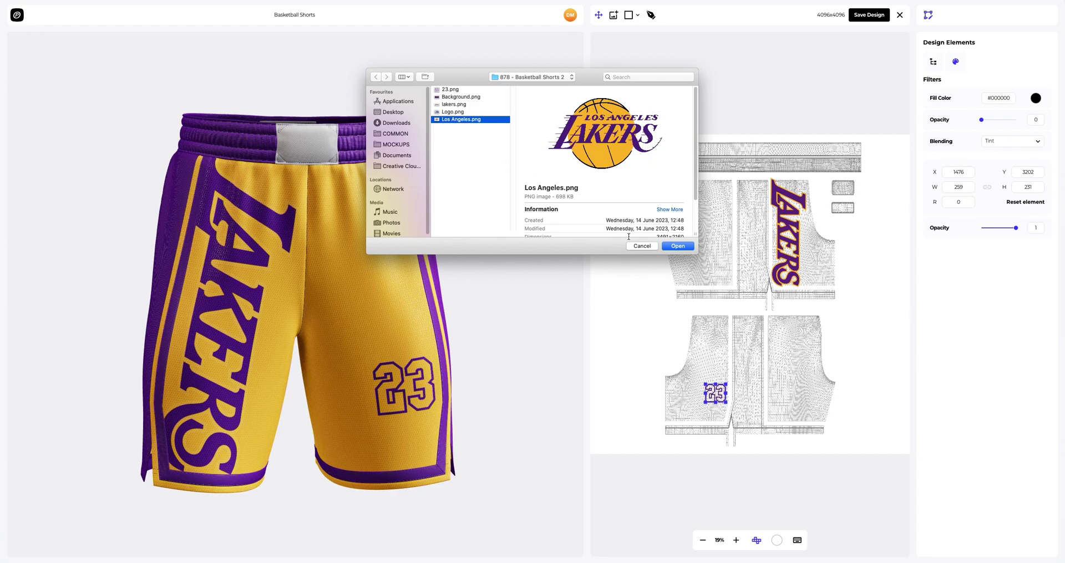
click(676, 246)
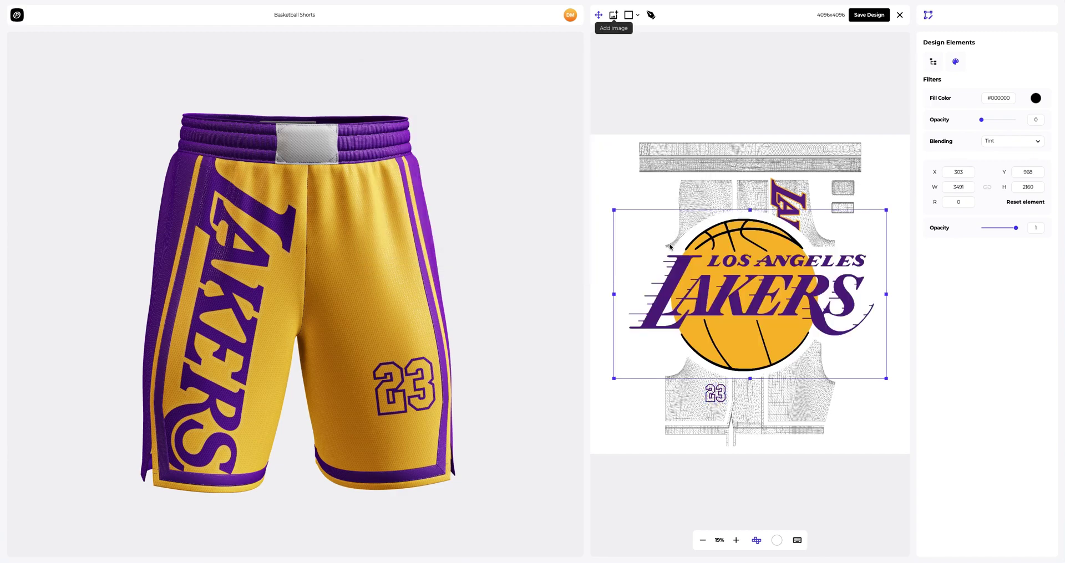
drag(887, 380, 852, 190)
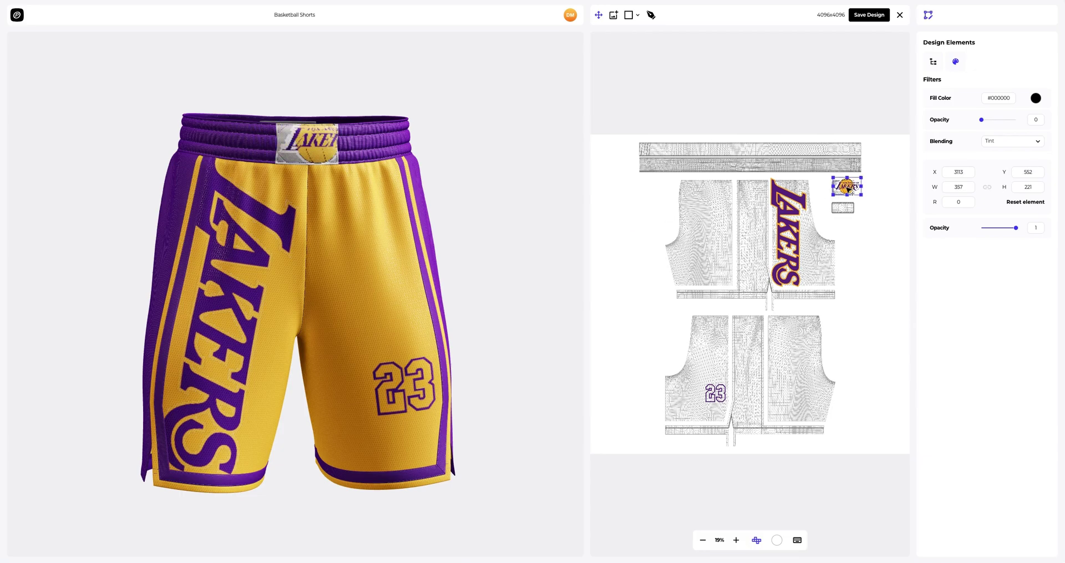
scroll(851, 189, up, 10)
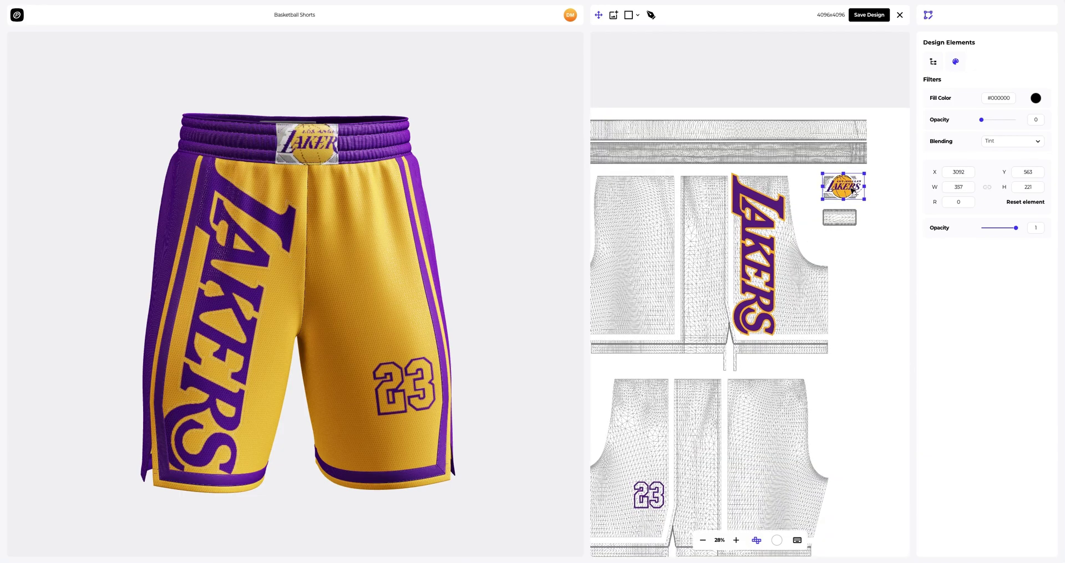
scroll(799, 214, up, 3)
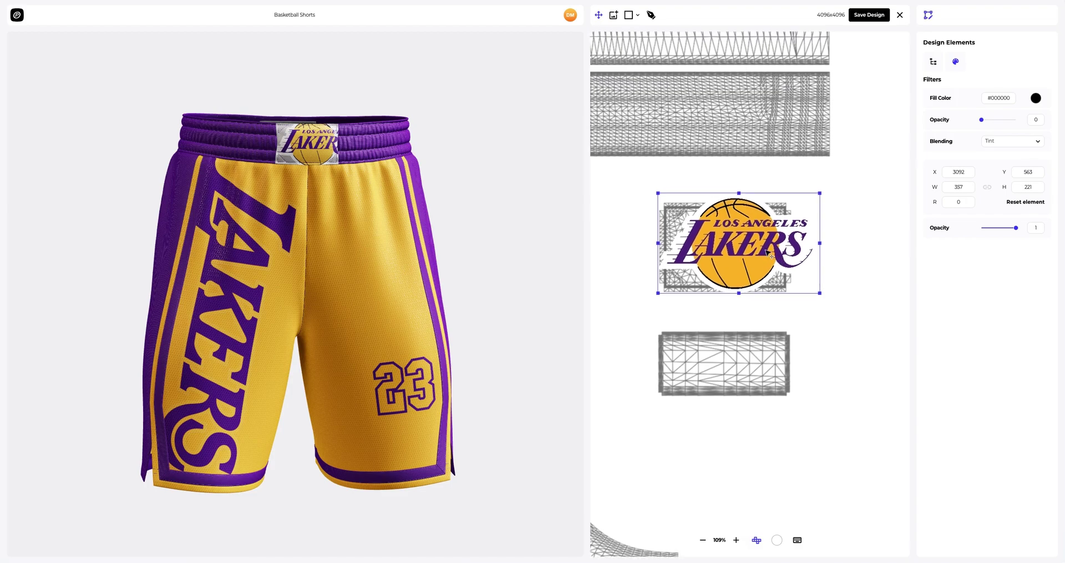
drag(780, 281, 765, 261)
drag(715, 232, 729, 252)
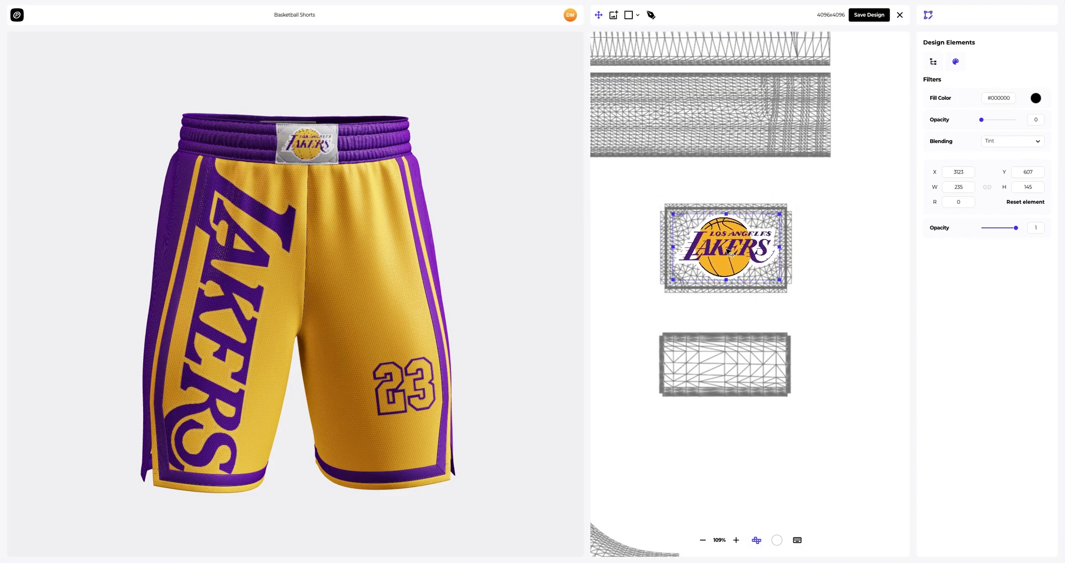
scroll(307, 139, up, 5)
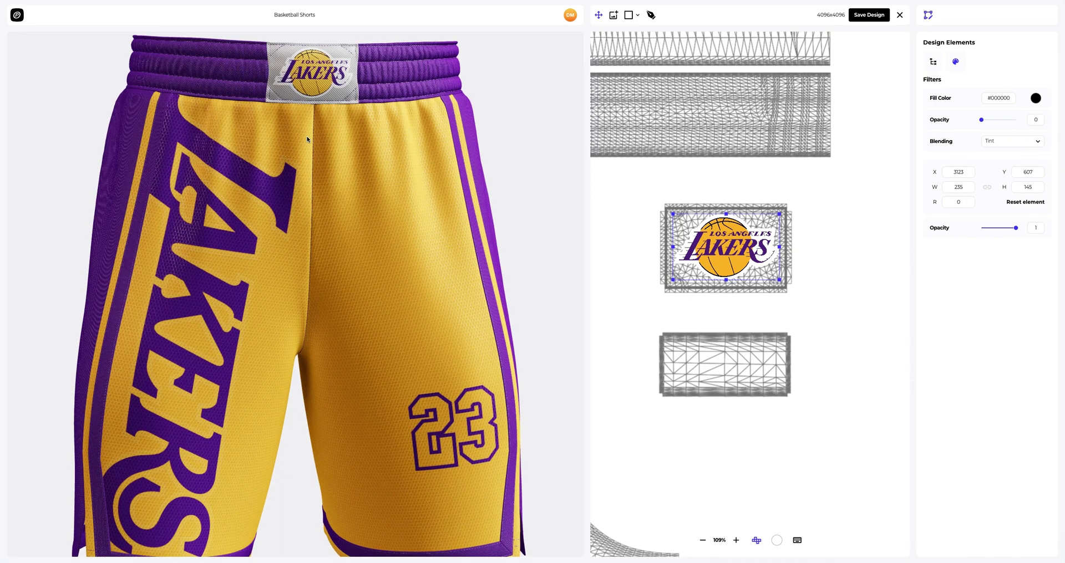
scroll(309, 78, up, 2)
drag(309, 78, 318, 242)
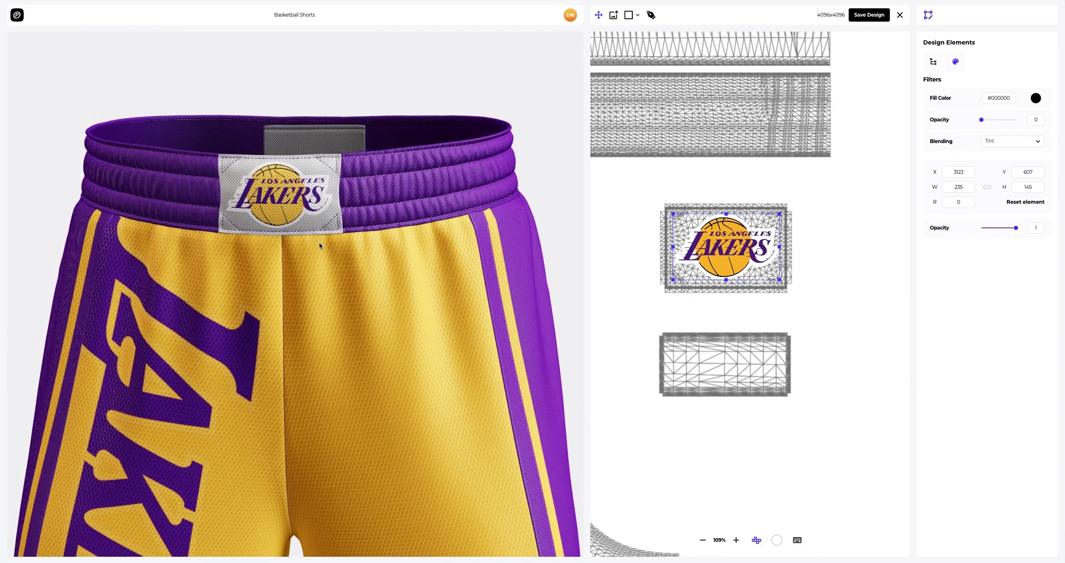
Step: Save the label design, then orbit and zoom to inspect the Lakers logo on the waistband
click(863, 16)
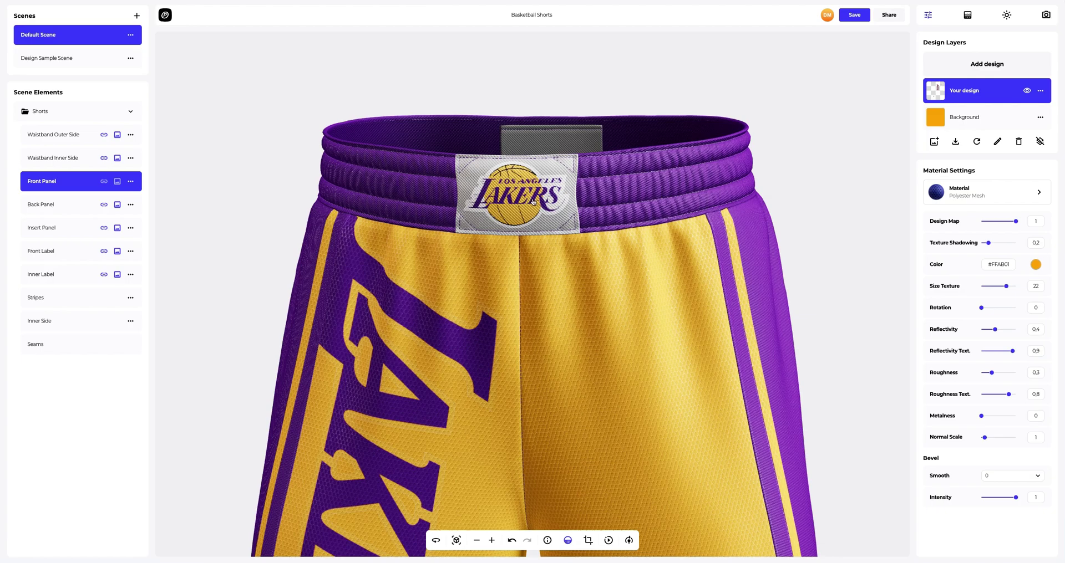
drag(538, 203, 528, 133)
scroll(528, 132, up, 3)
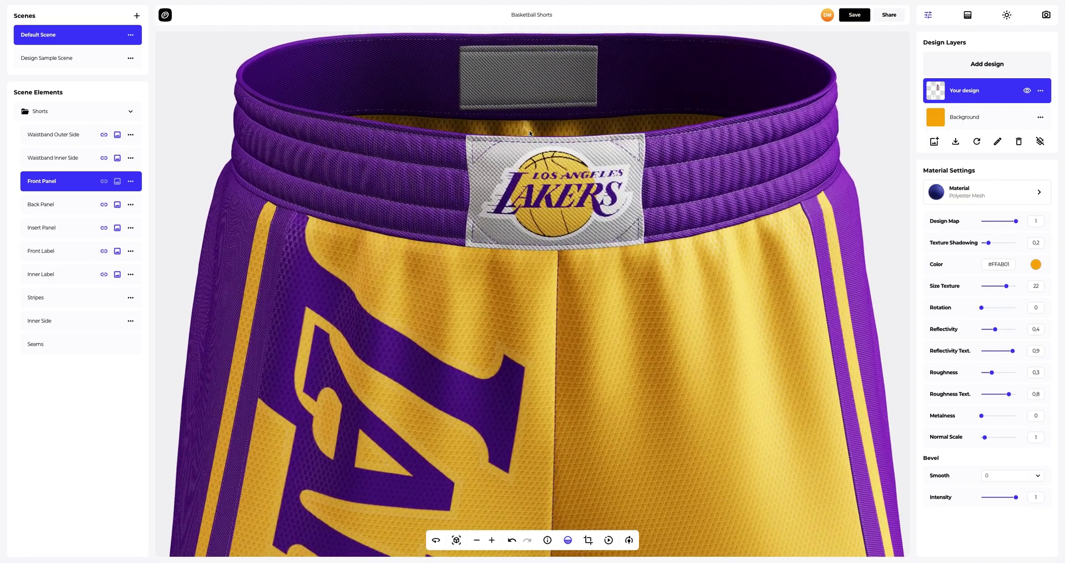
scroll(529, 133, down, 3)
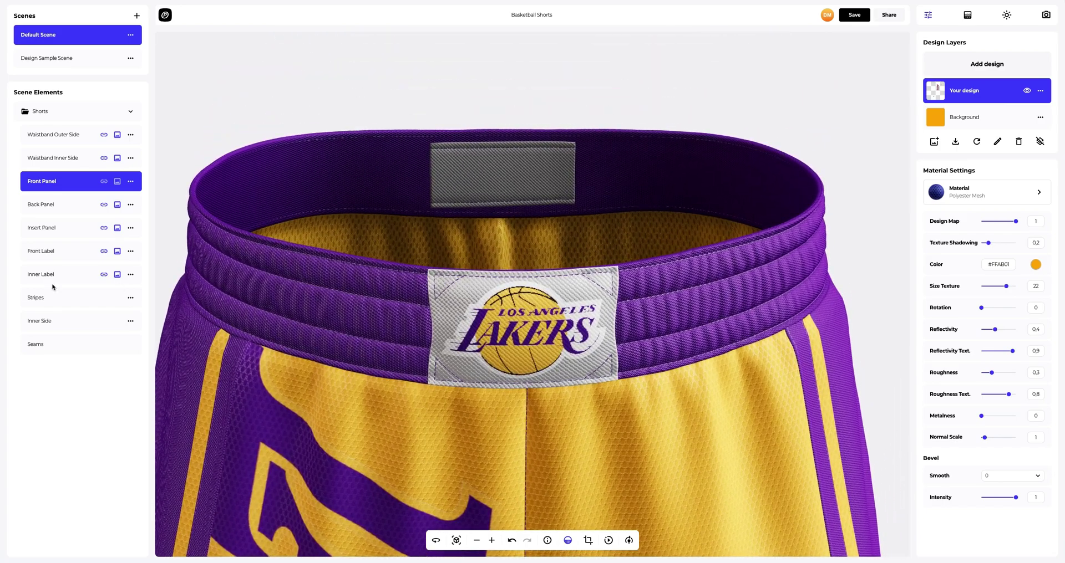
Step: Import Logo.png (the NBA logo) as a new design on the Inner Label part
click(46, 280)
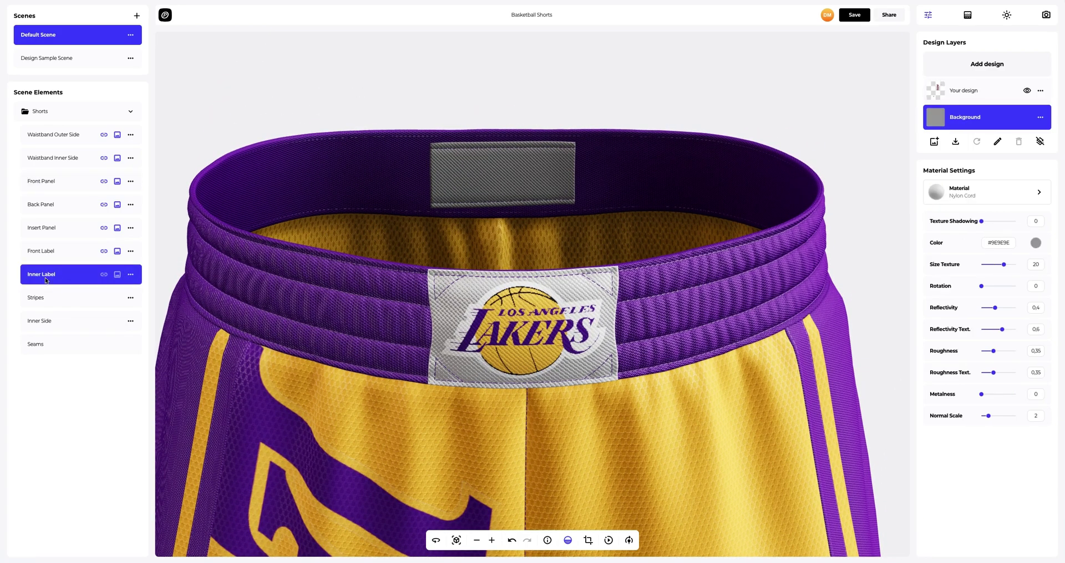
click(986, 64)
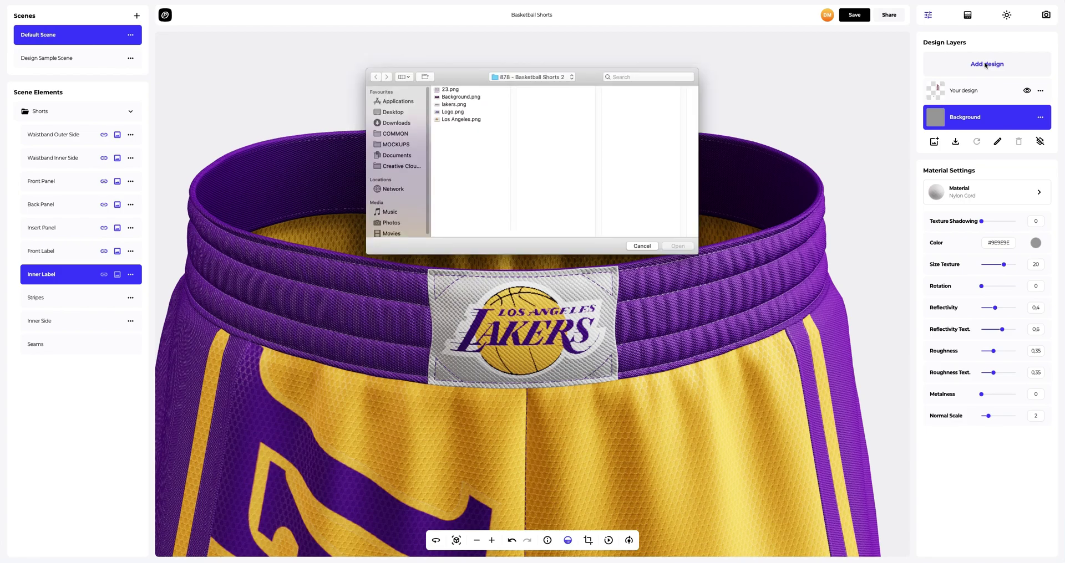
click(458, 111)
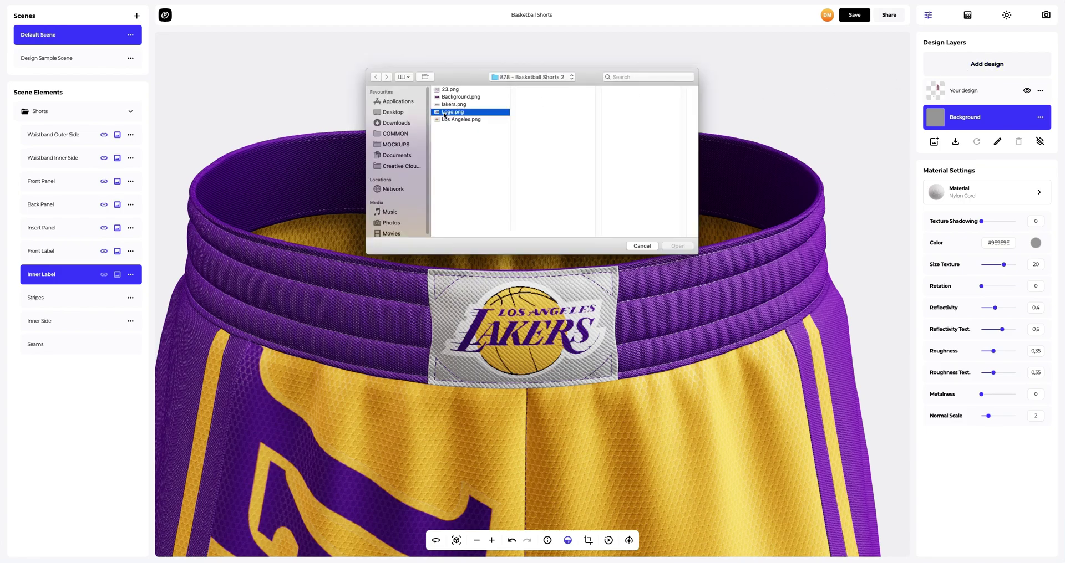
click(677, 246)
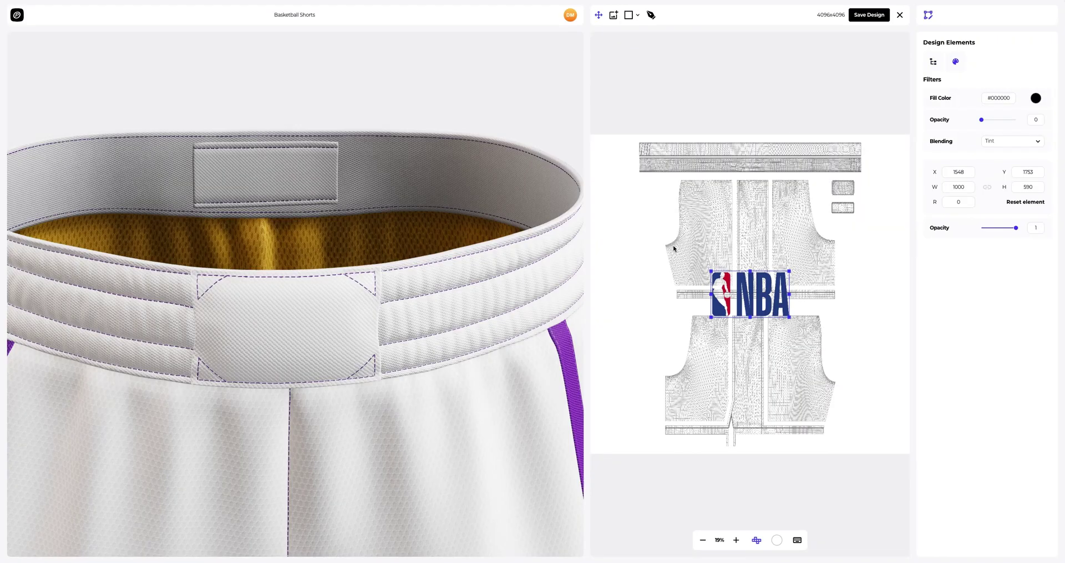
Step: Centre the 186×110 NBA logo on the inner label panel and save the design
drag(856, 215, 831, 207)
scroll(830, 203, up, 8)
drag(685, 190, 863, 260)
scroll(832, 259, right, 3)
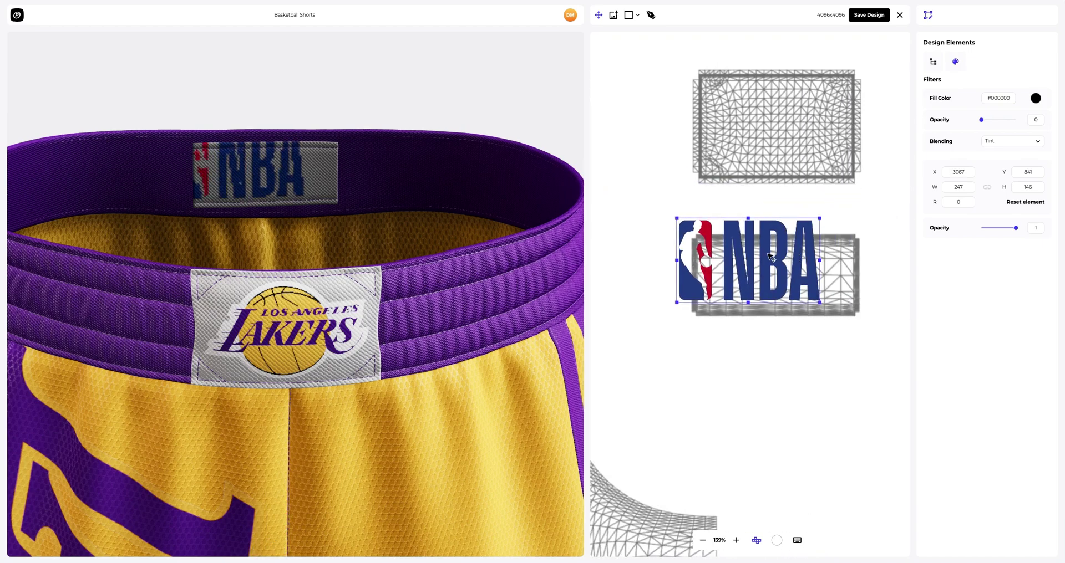
scroll(771, 258, down, 5)
drag(771, 276, 781, 274)
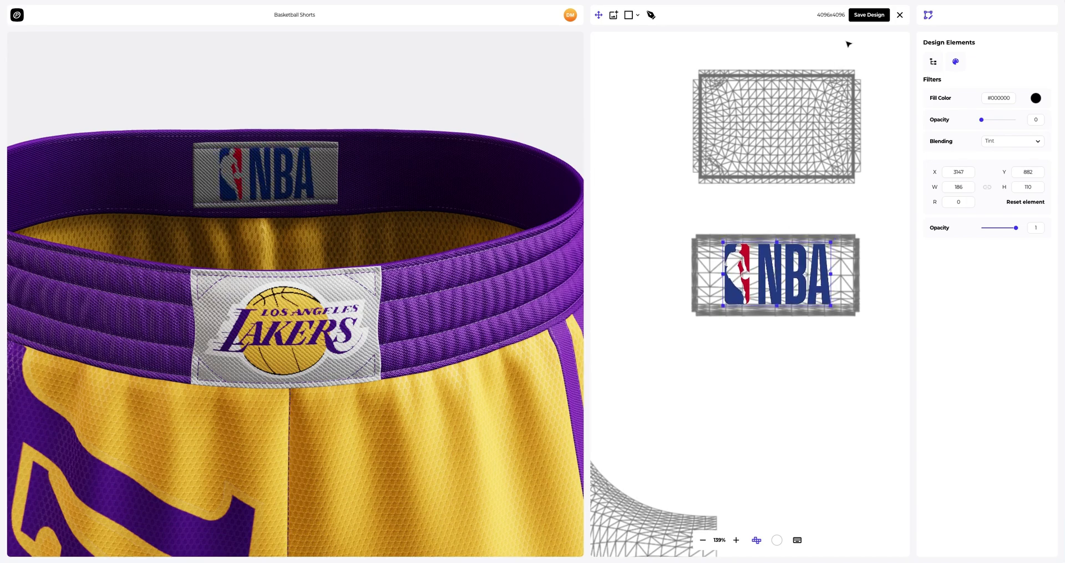
click(863, 20)
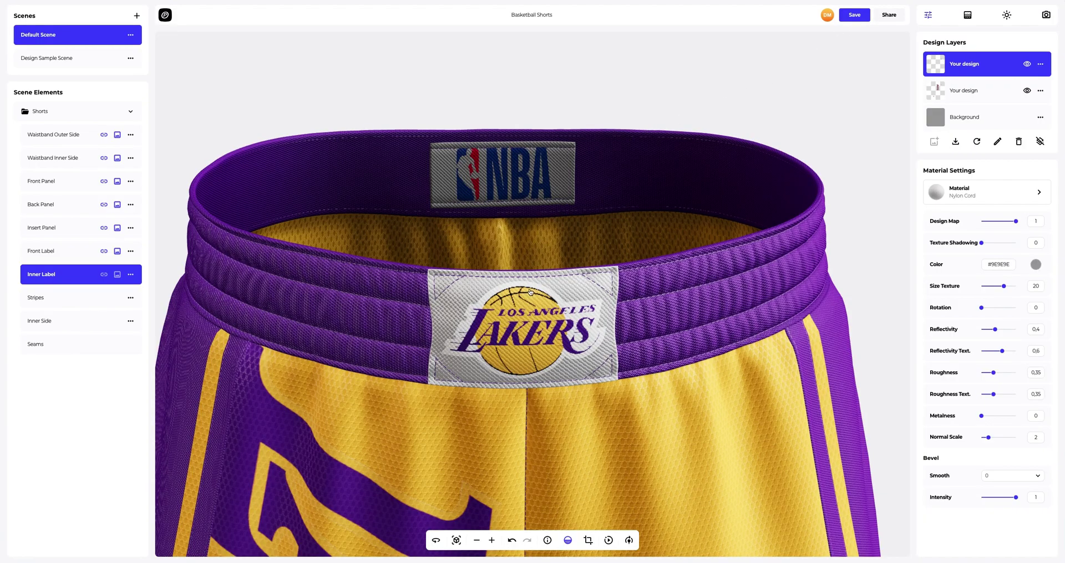
Step: Give the Front Panel a bevel with smoothness 1 and intensity 0.13
drag(530, 272, 523, 177)
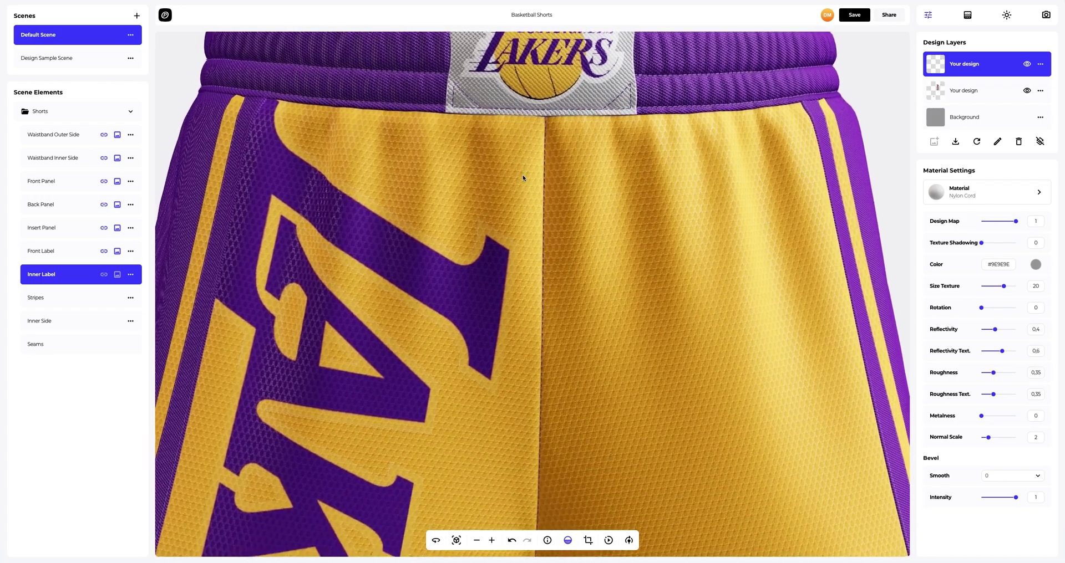
click(62, 186)
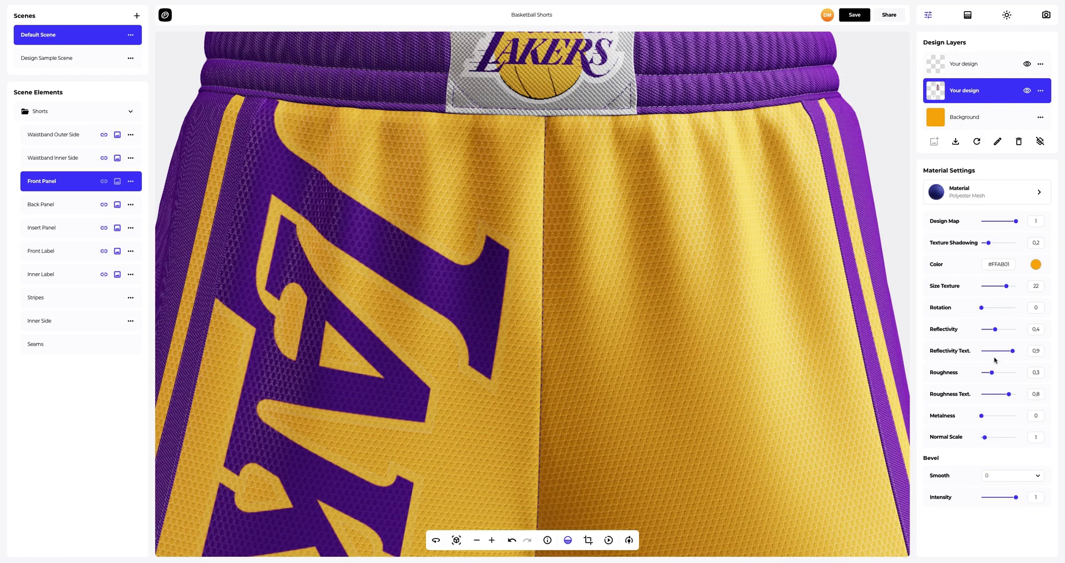
click(1042, 482)
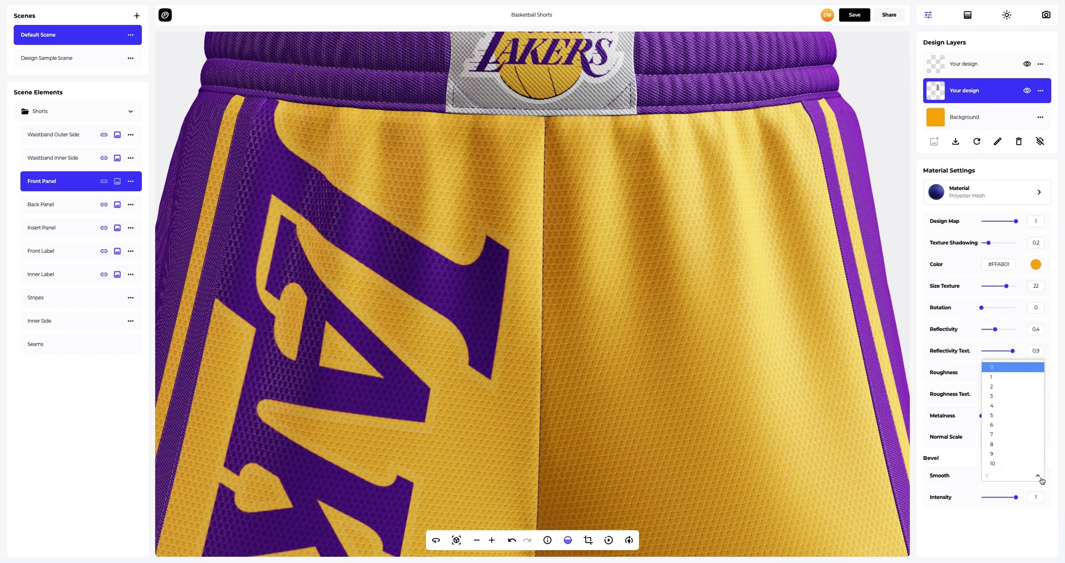
click(1007, 376)
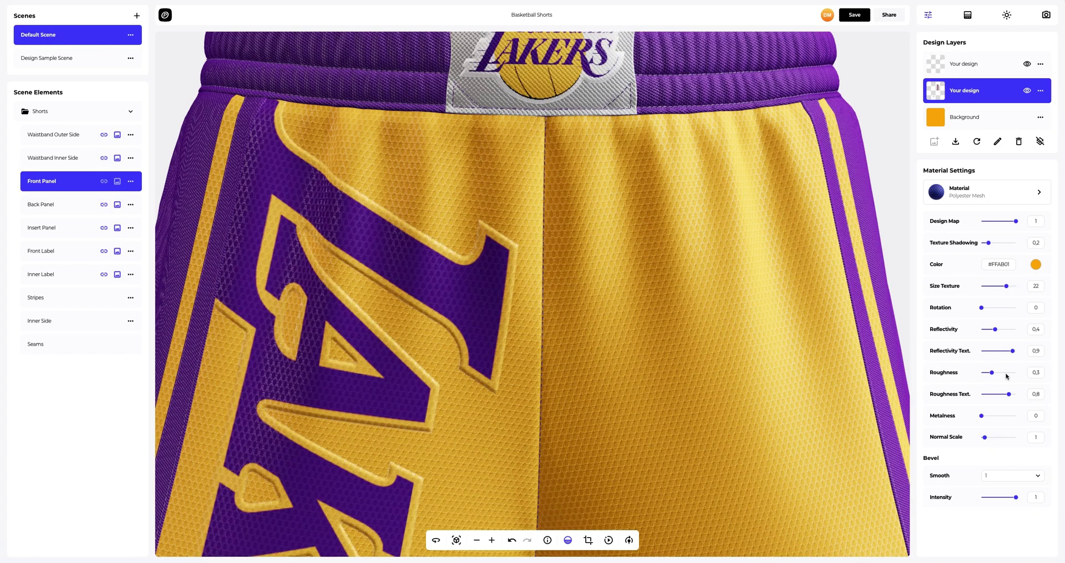
drag(1016, 501, 1002, 502)
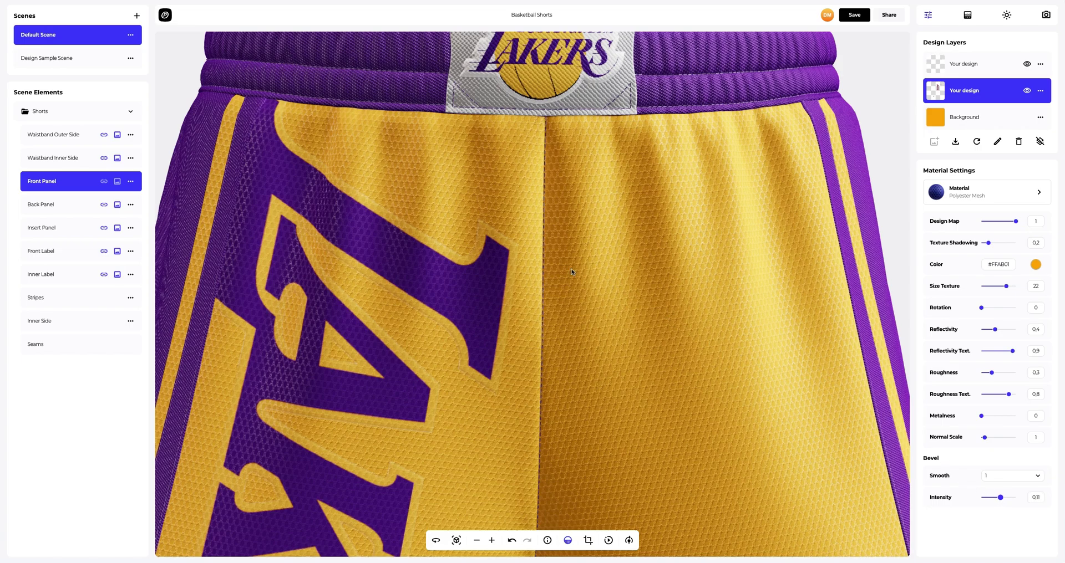
scroll(572, 272, down, 2)
Step: Reset to the full shorts view and turn the model around to check every side
drag(635, 326, 640, 273)
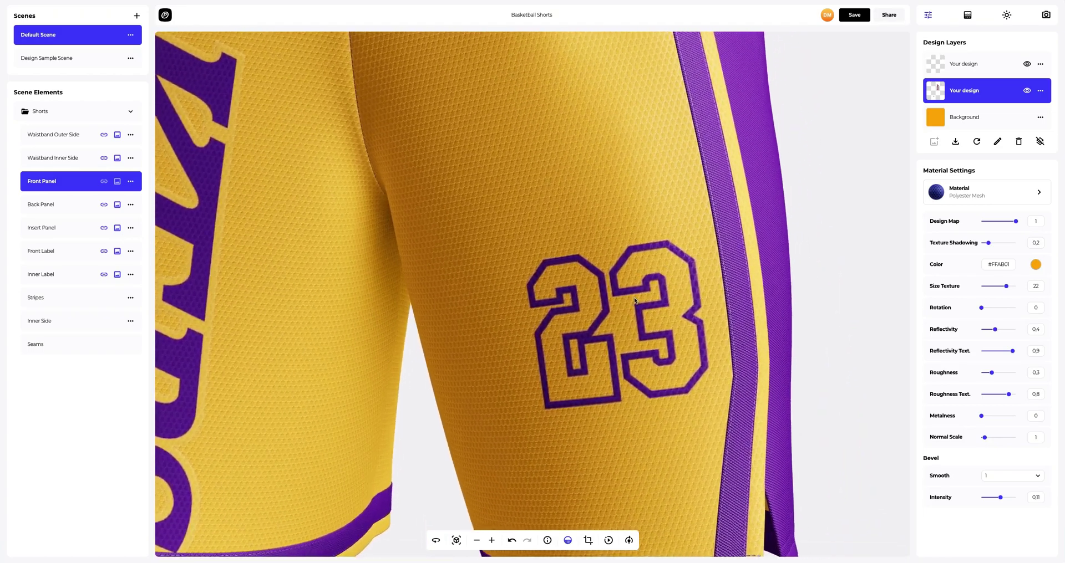
click(457, 540)
drag(370, 366, 895, 365)
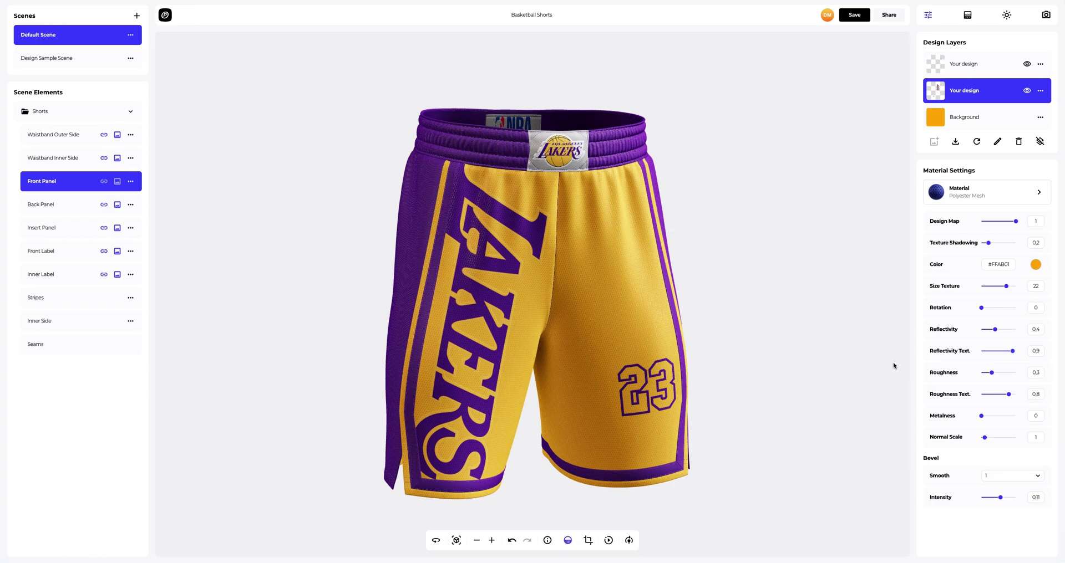
Step: Try solid dark navy and then purple as the scene background colour
click(968, 16)
mouse_move(954, 96)
mouse_down()
mouse_move(1033, 115)
mouse_move(1000, 162)
mouse_up()
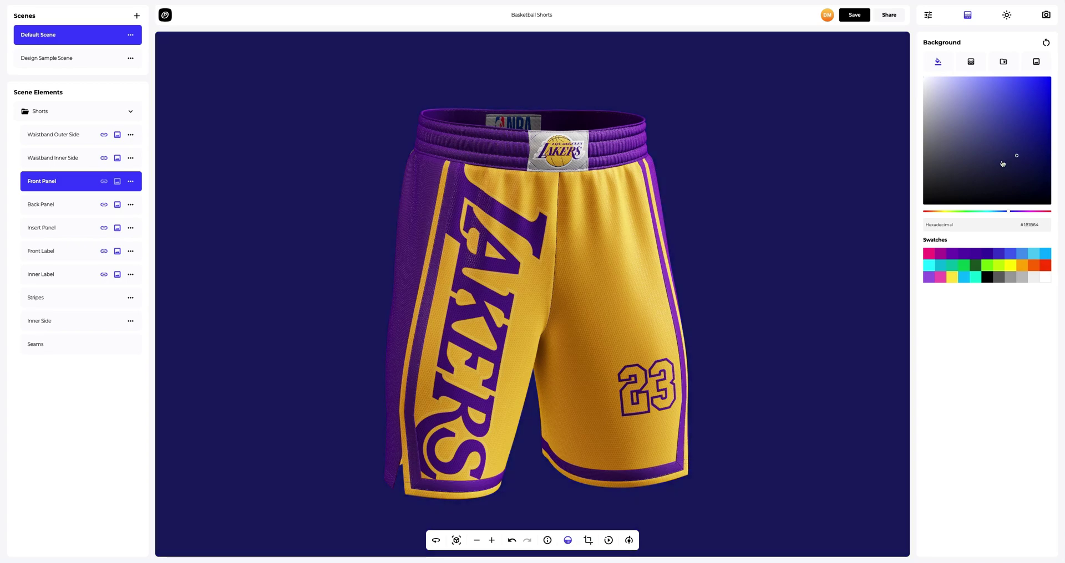
click(958, 254)
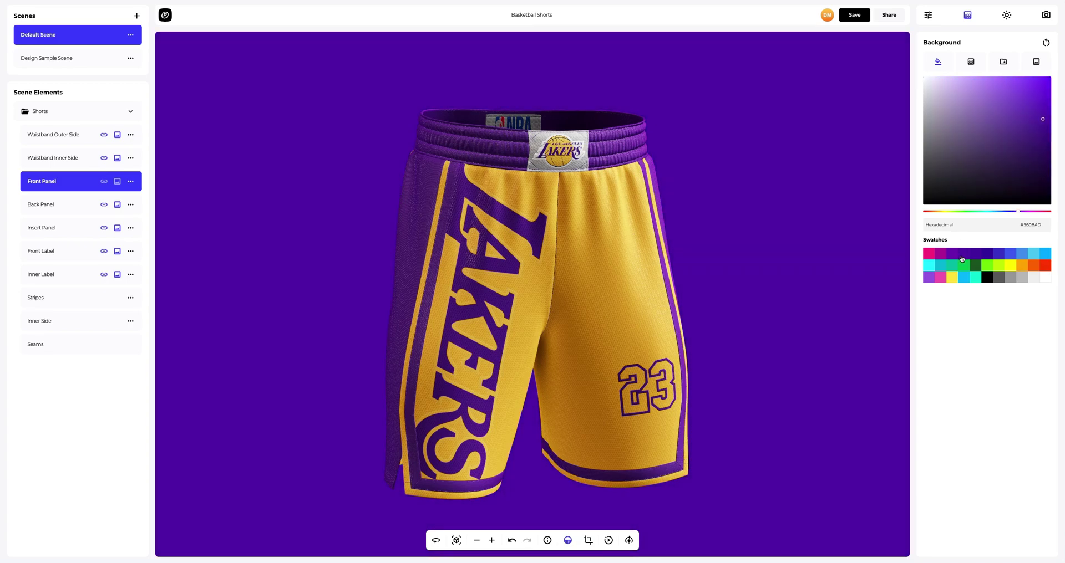
Step: Make the background a radial gradient from orange #FFAB01 to purple #480DA8
click(971, 61)
click(1035, 109)
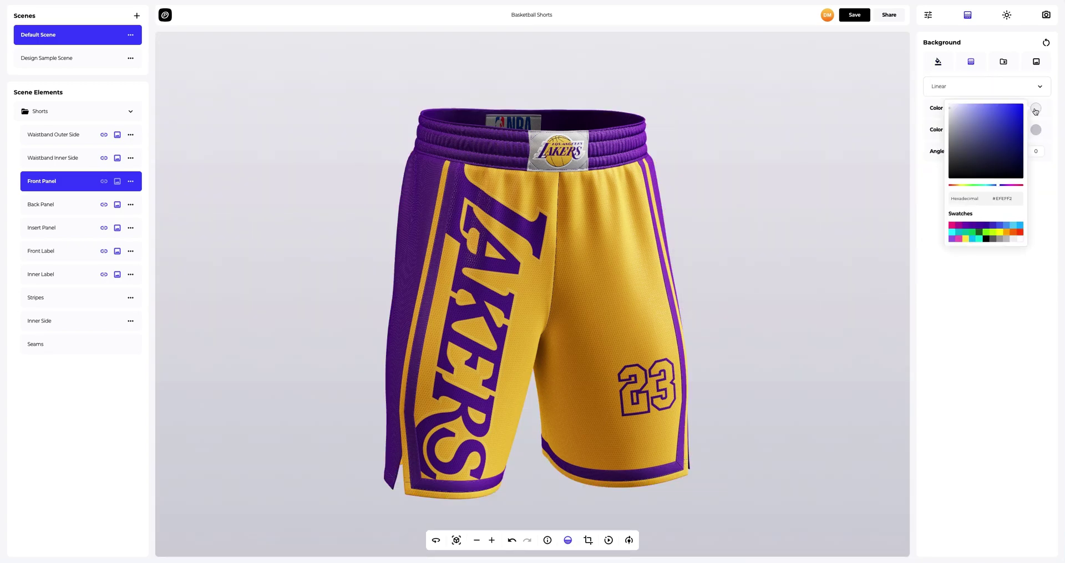
click(1006, 233)
click(1034, 131)
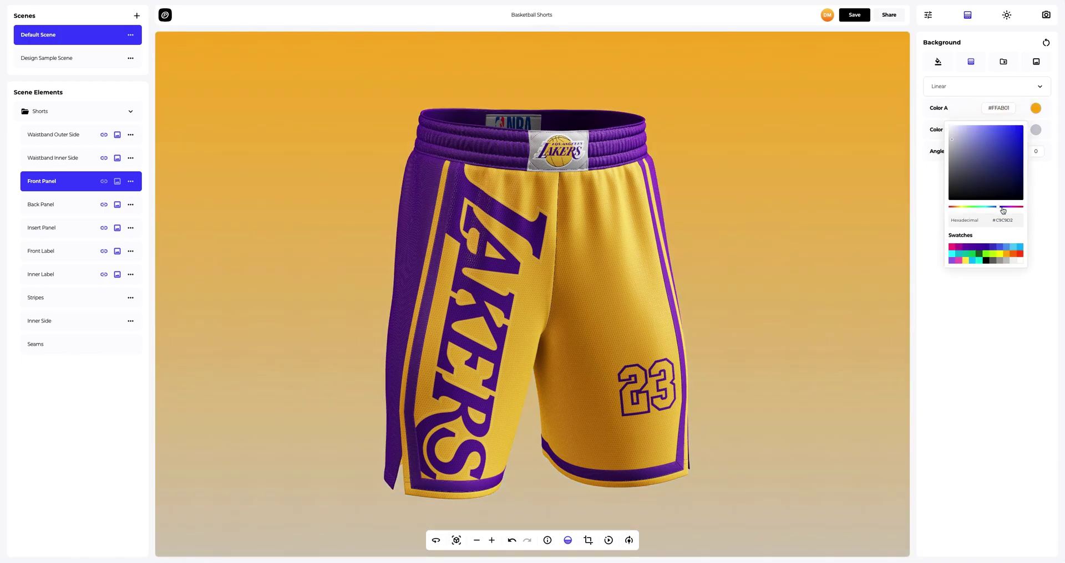
click(978, 247)
click(941, 179)
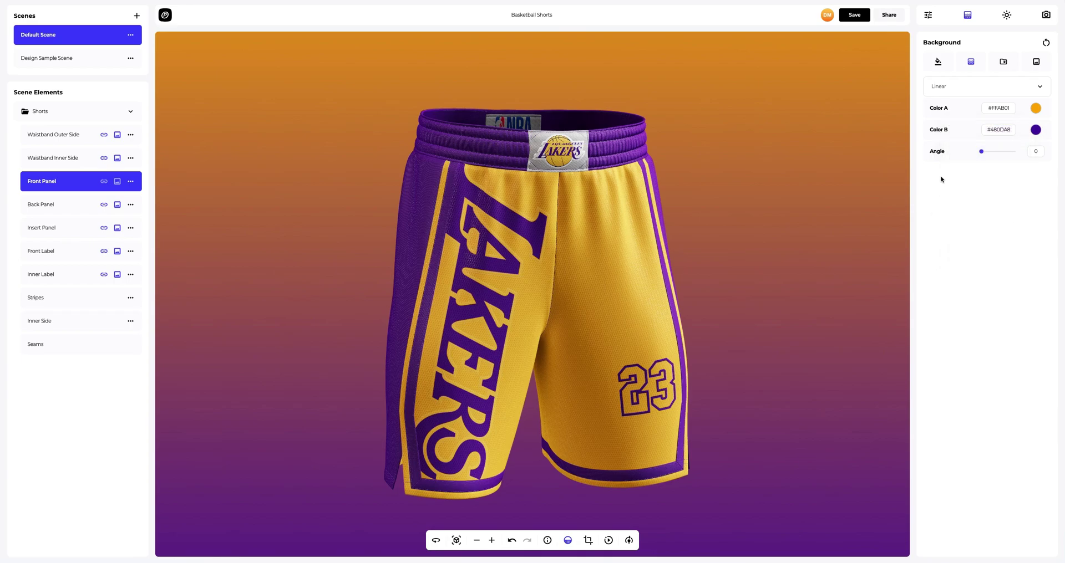
click(943, 88)
click(944, 112)
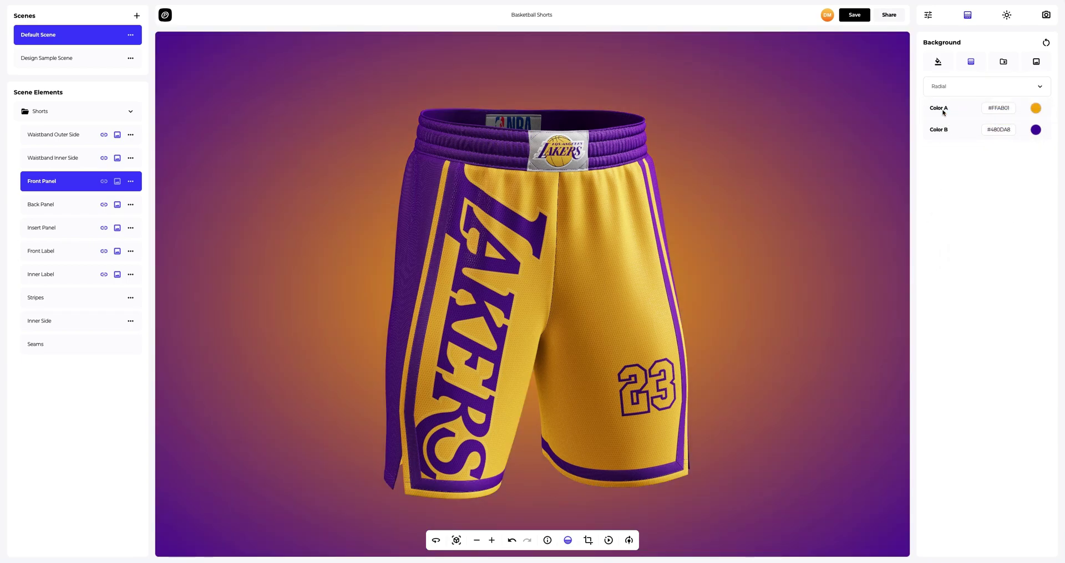
Step: Preview the light grey, blue-to-orange and grey spotlight preset backgrounds, then move to image backgrounds
click(999, 65)
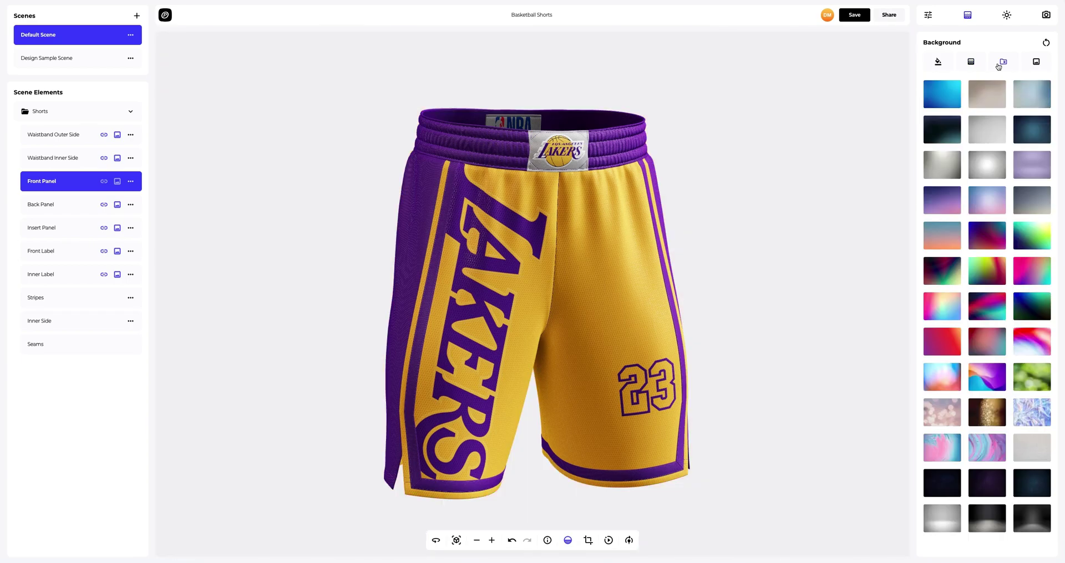
click(985, 125)
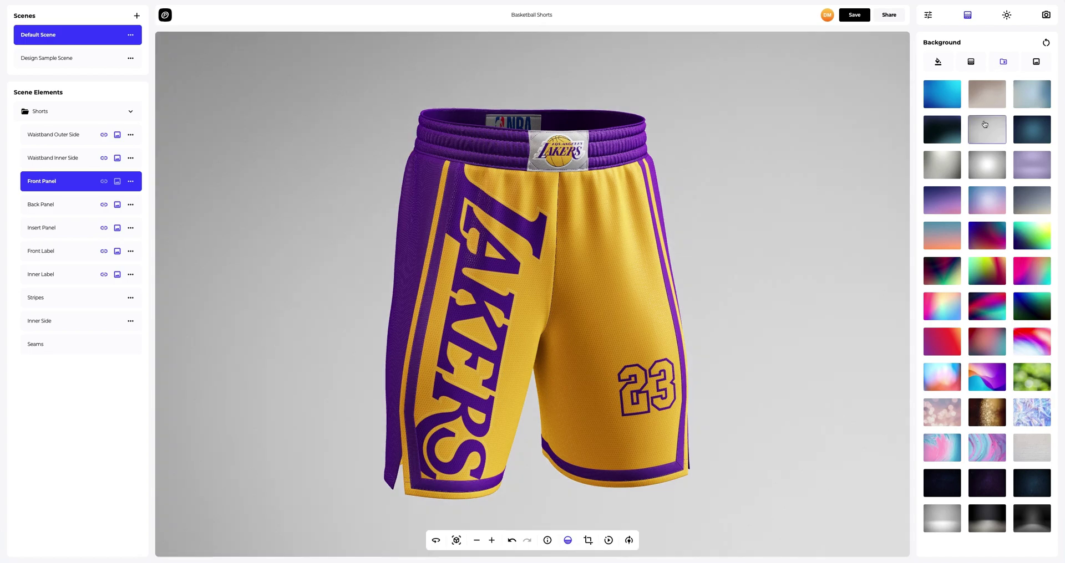
click(948, 236)
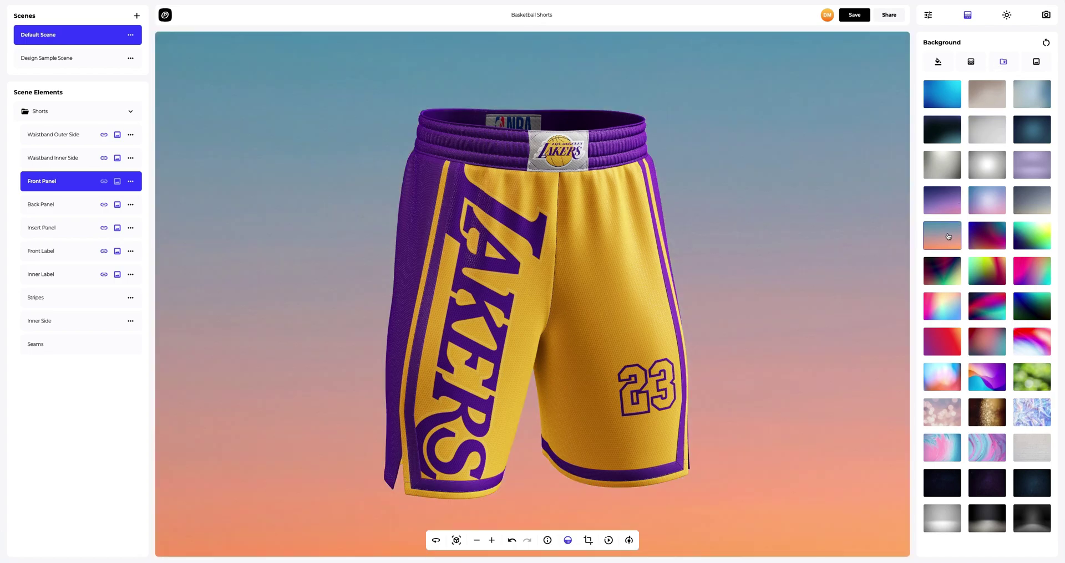
click(952, 511)
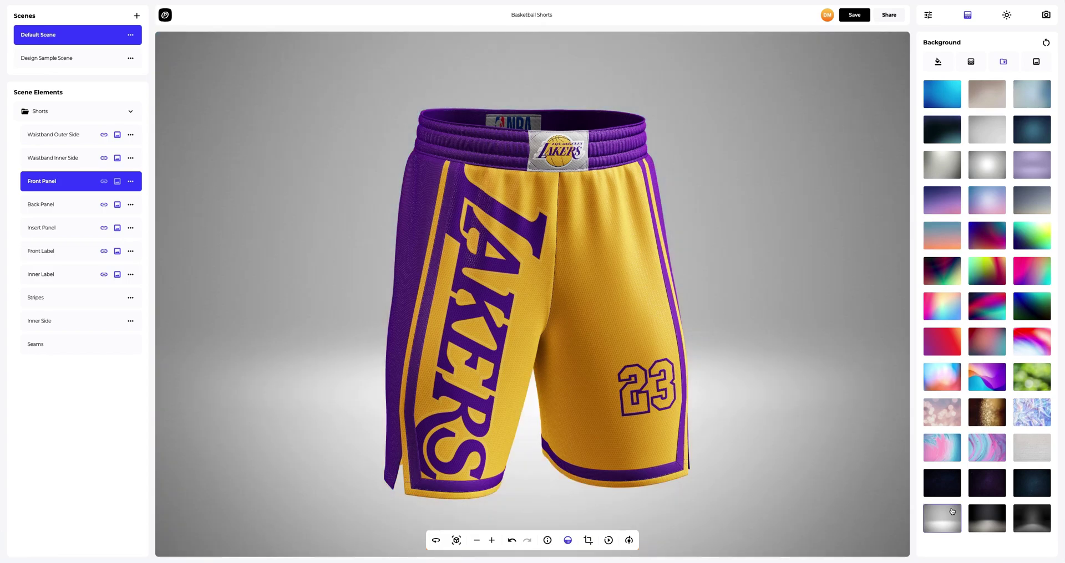
click(1036, 64)
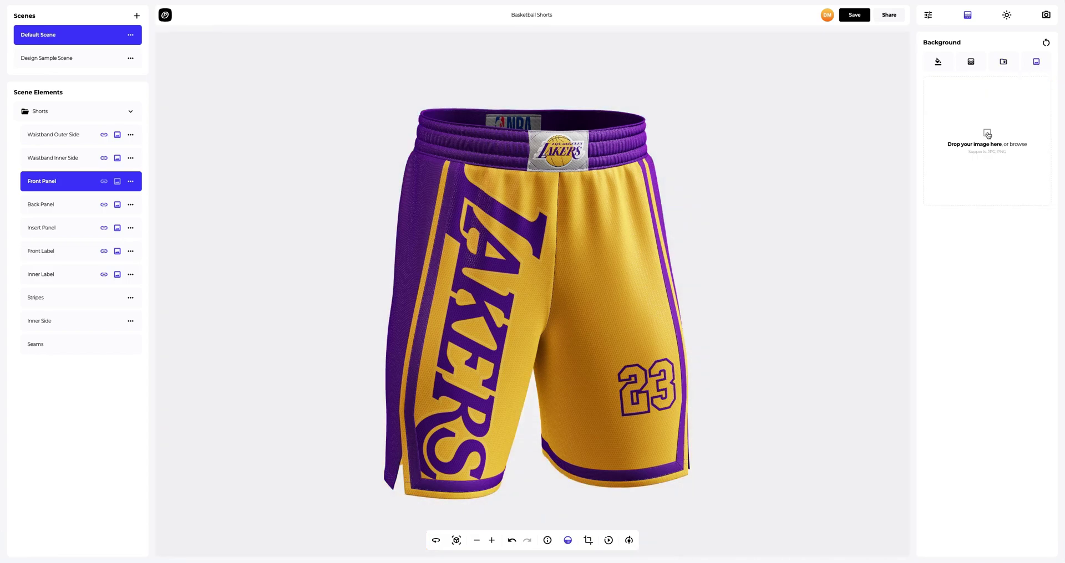
Step: Upload Background.png as the background and turn off Frame Crop so it fills the view
click(987, 135)
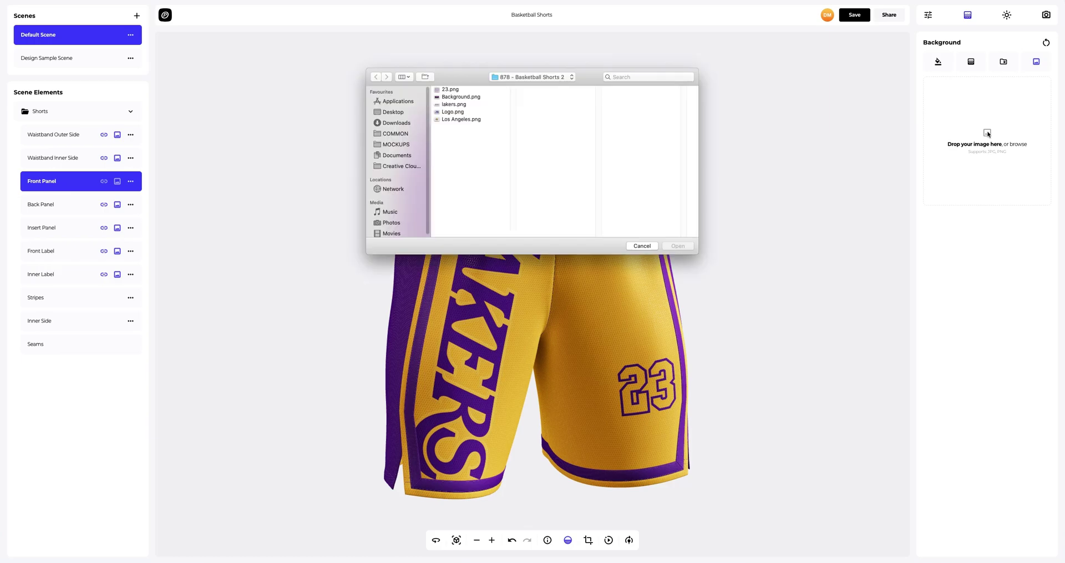
click(467, 98)
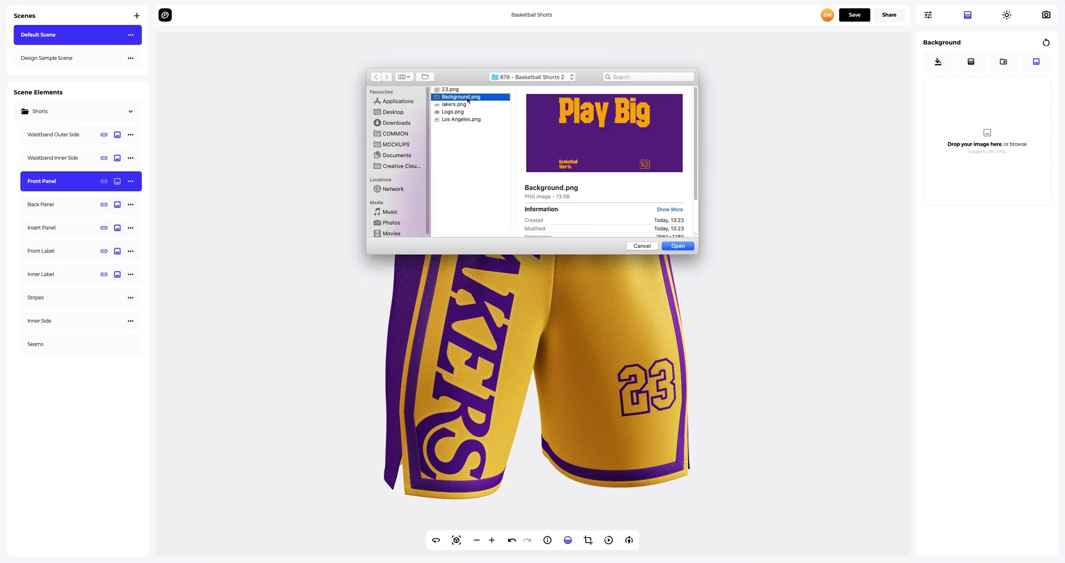
click(676, 246)
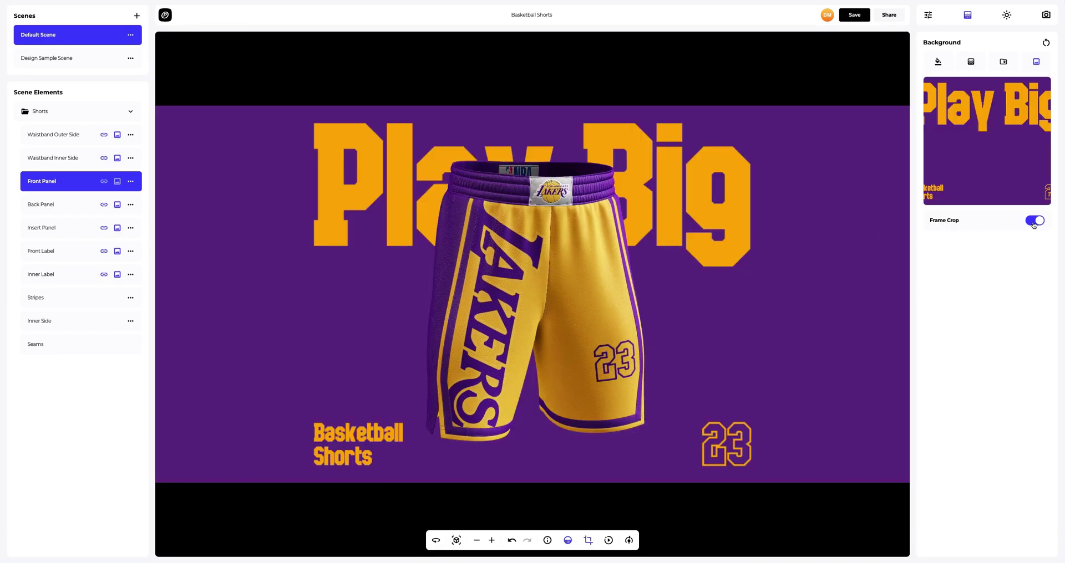
click(1035, 221)
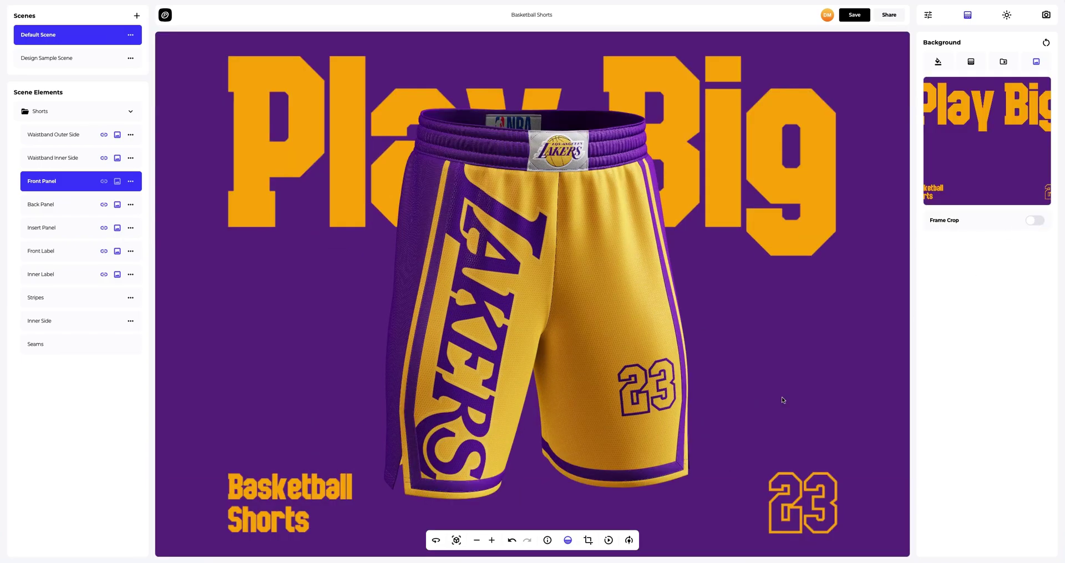
click(630, 541)
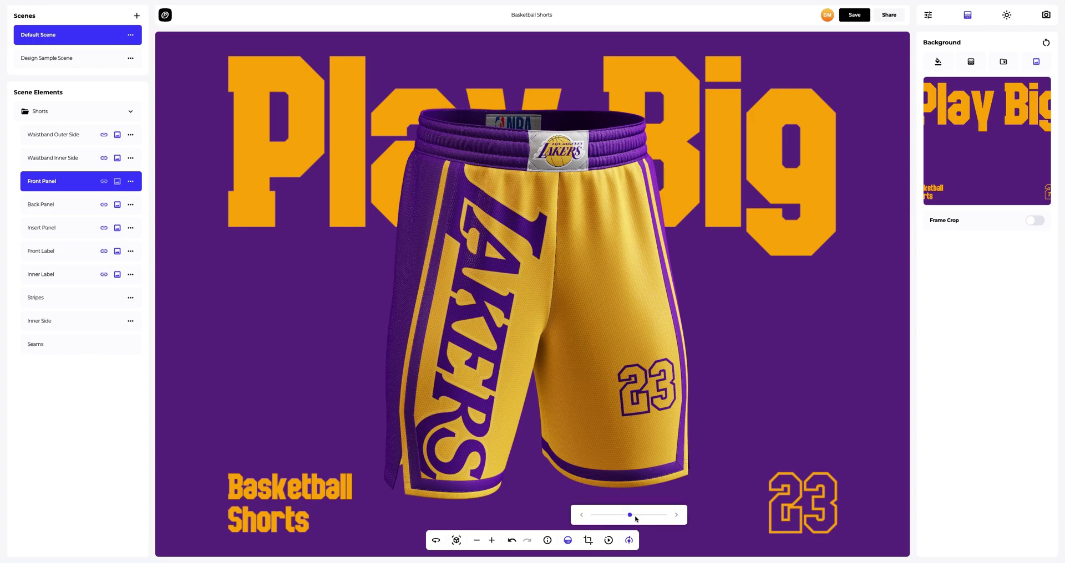
drag(632, 516, 657, 517)
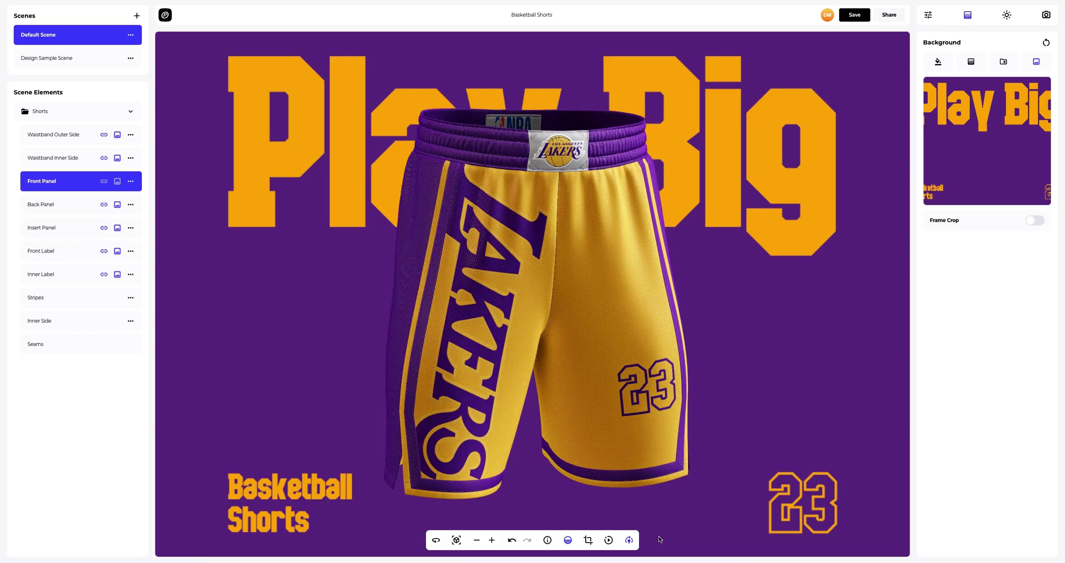
click(610, 542)
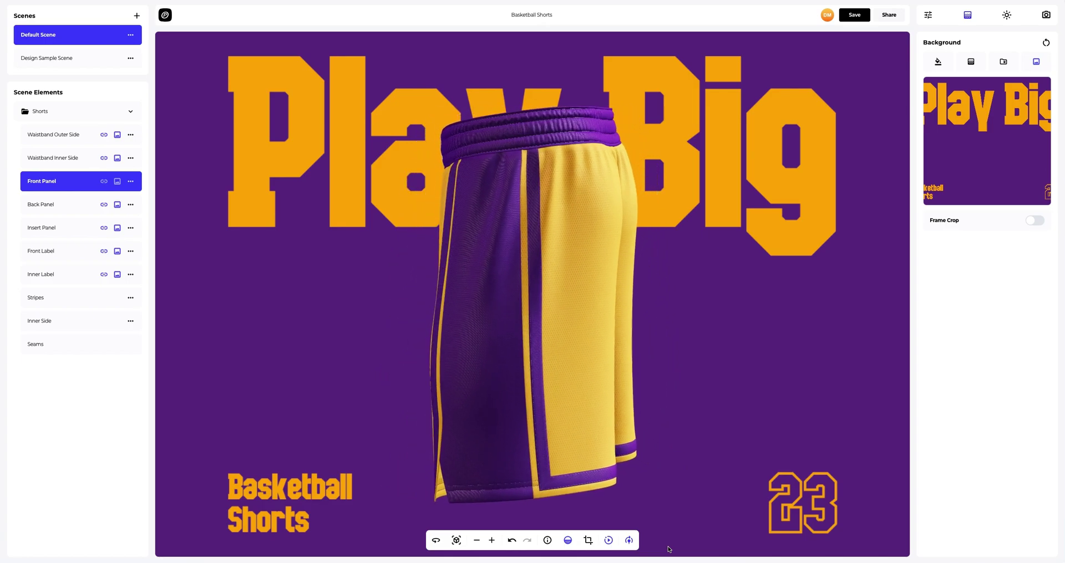
click(610, 541)
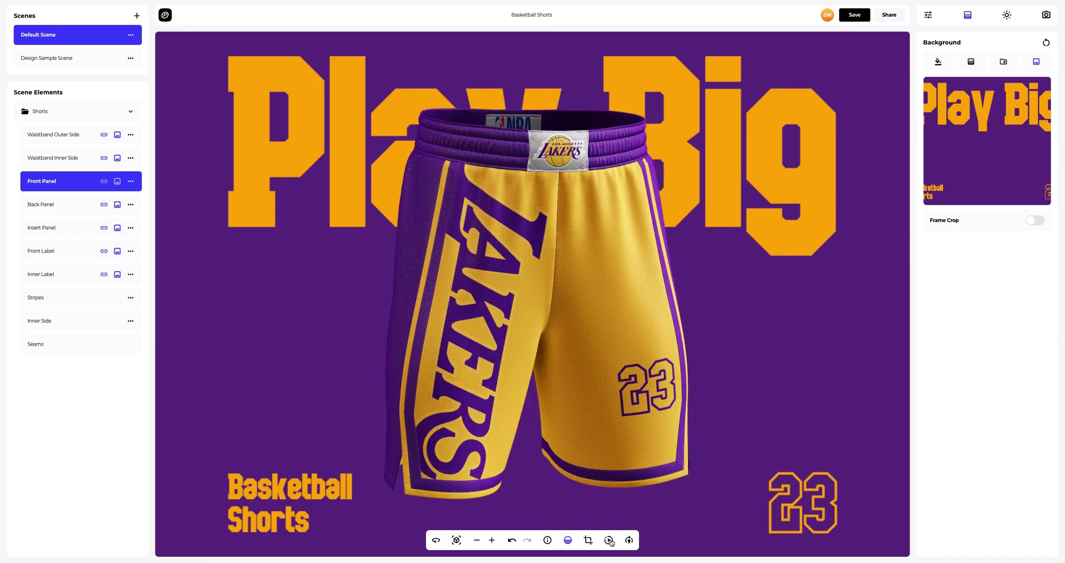
Step: Save the Basketball Shorts project, enable public access, and copy its share link
click(854, 16)
click(880, 18)
click(551, 23)
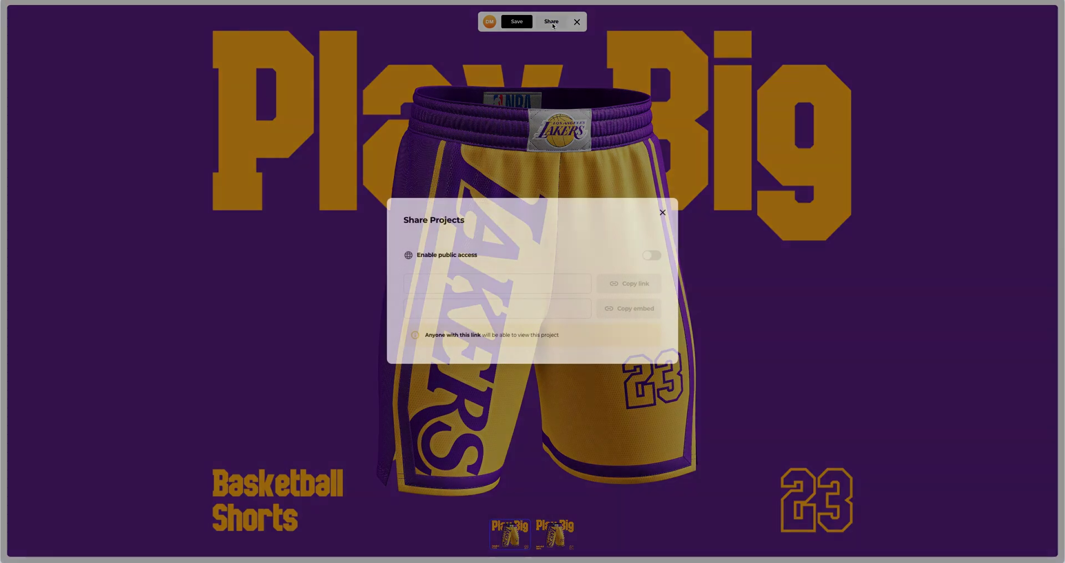
click(652, 256)
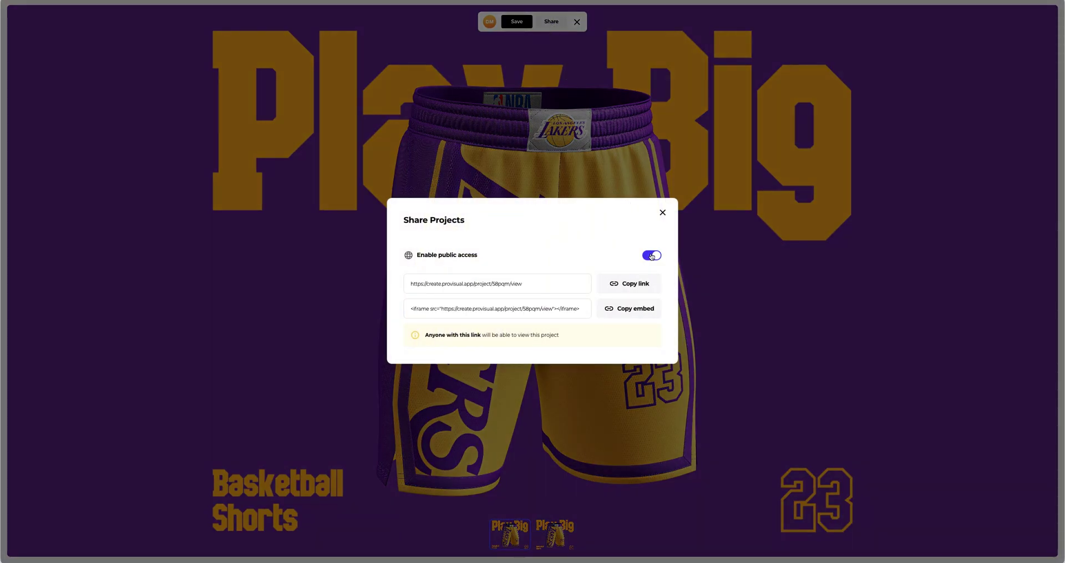
click(638, 285)
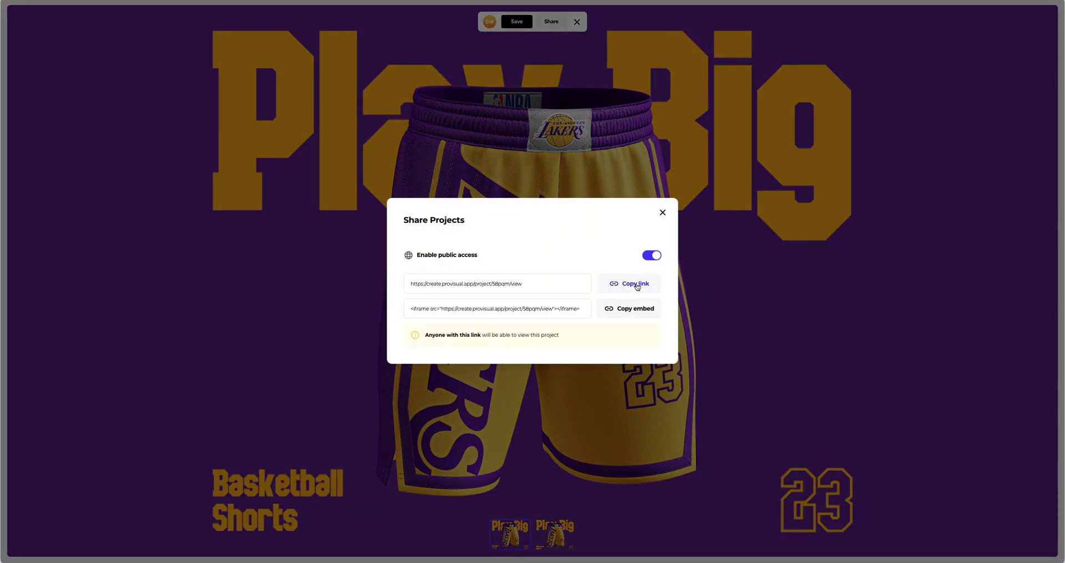